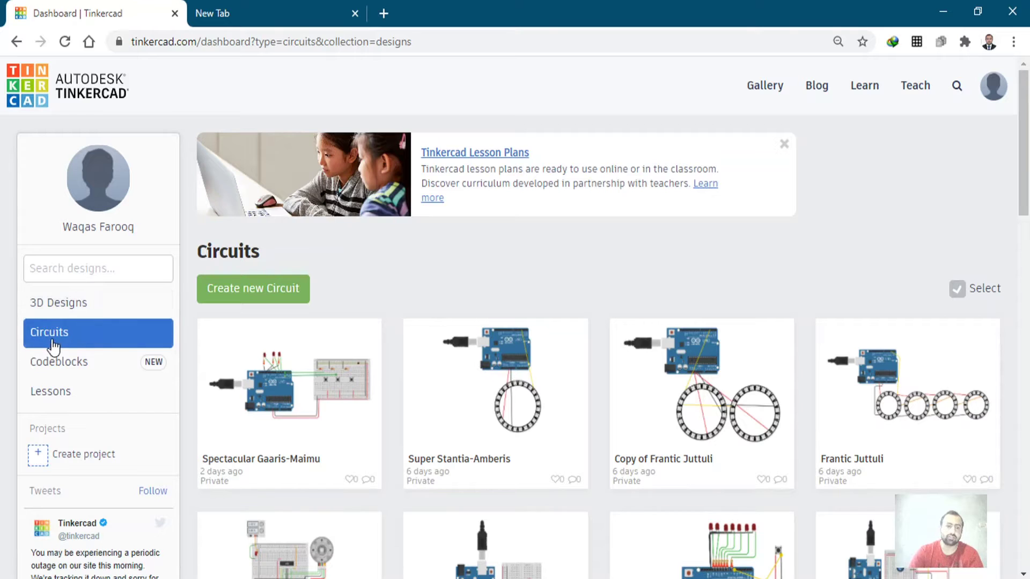
# Create a new blank circuit design, which opens as 'Sizzling Jaagub' in the editor
pyautogui.click(252, 289)
# Place an Arduino Uno R3 on the canvas
pyautogui.scroll(-6, 887, 381)
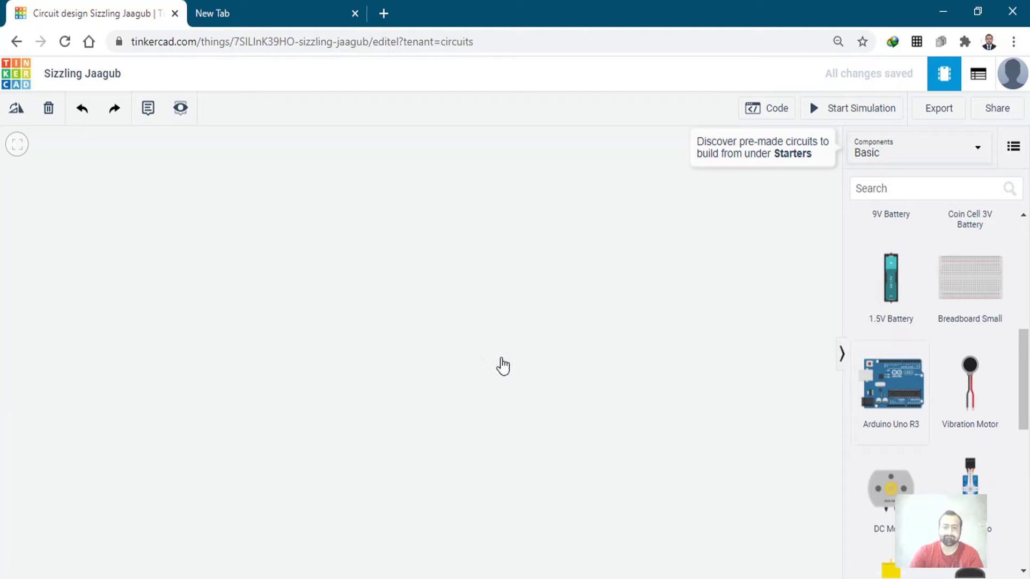
pyautogui.click(504, 365)
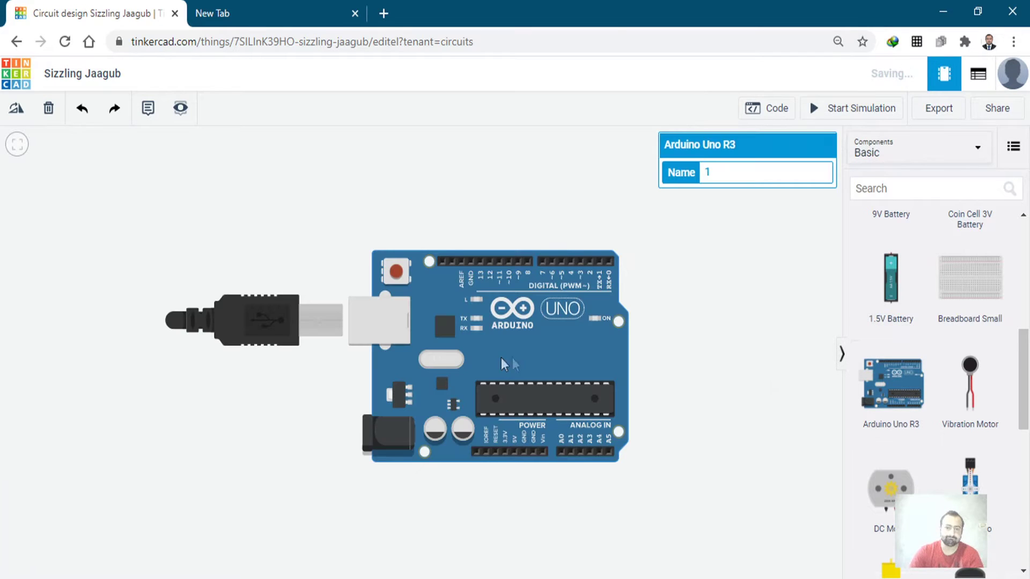
pyautogui.scroll(-5, 894, 446)
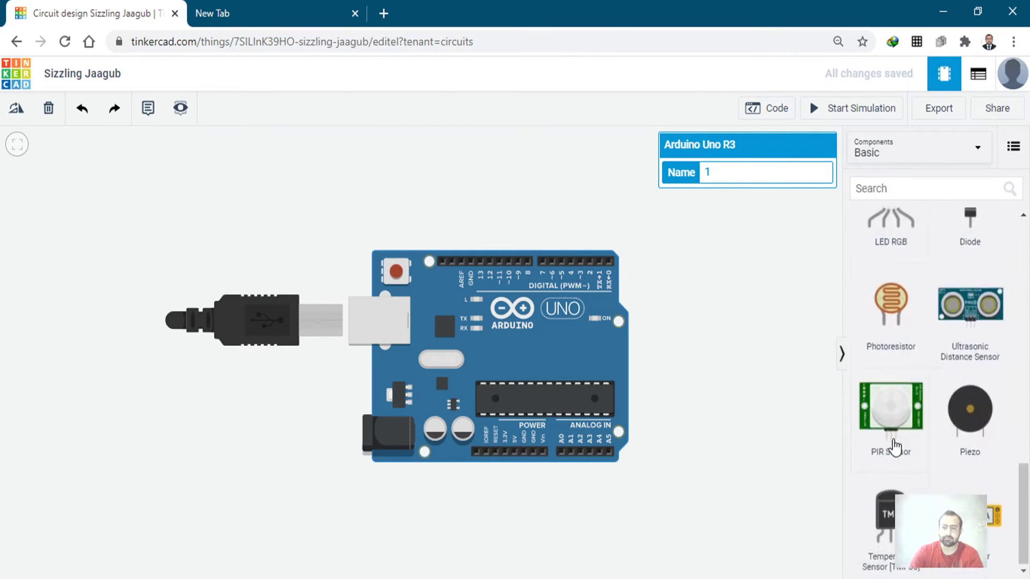
pyautogui.scroll(3, 894, 446)
# Switch the component library from Basic to All and scroll to the NeoPixel rings
pyautogui.click(906, 152)
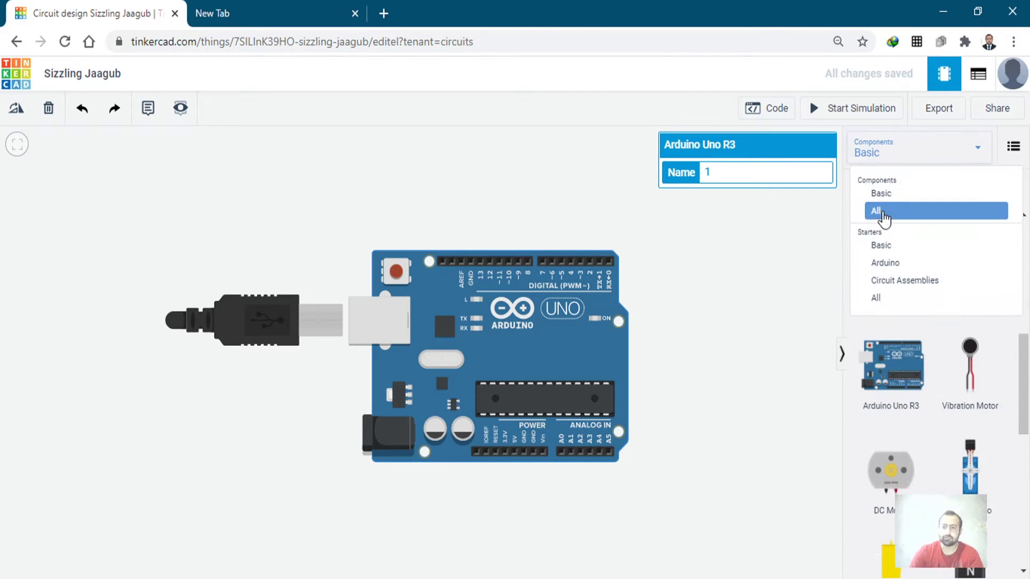
pyautogui.click(977, 155)
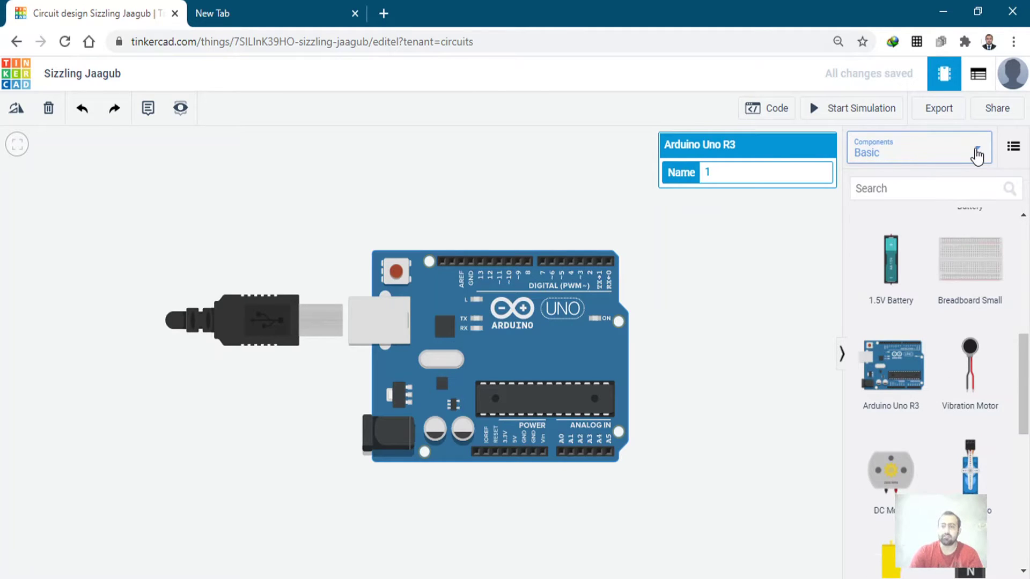
pyautogui.click(977, 155)
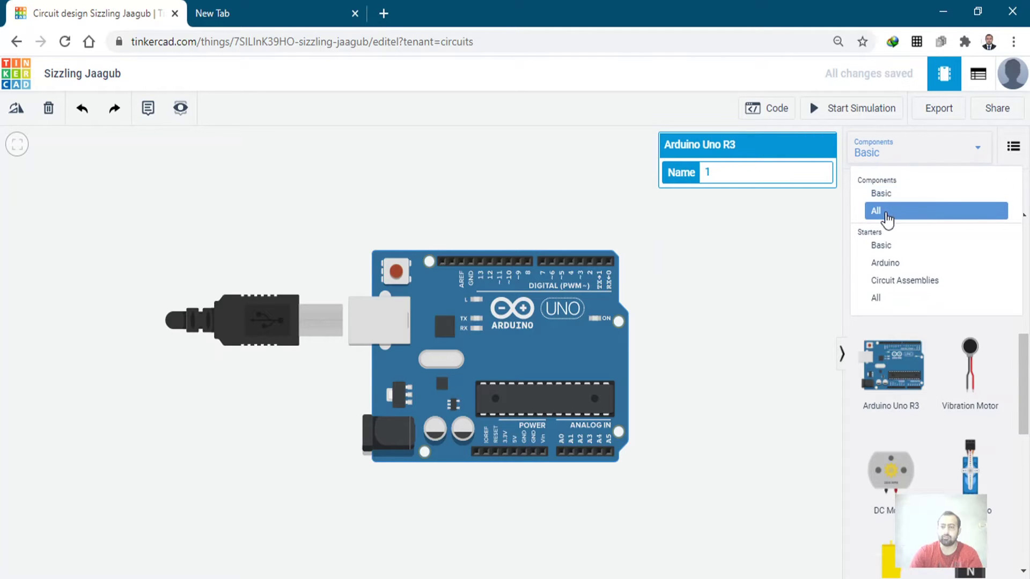
pyautogui.click(908, 212)
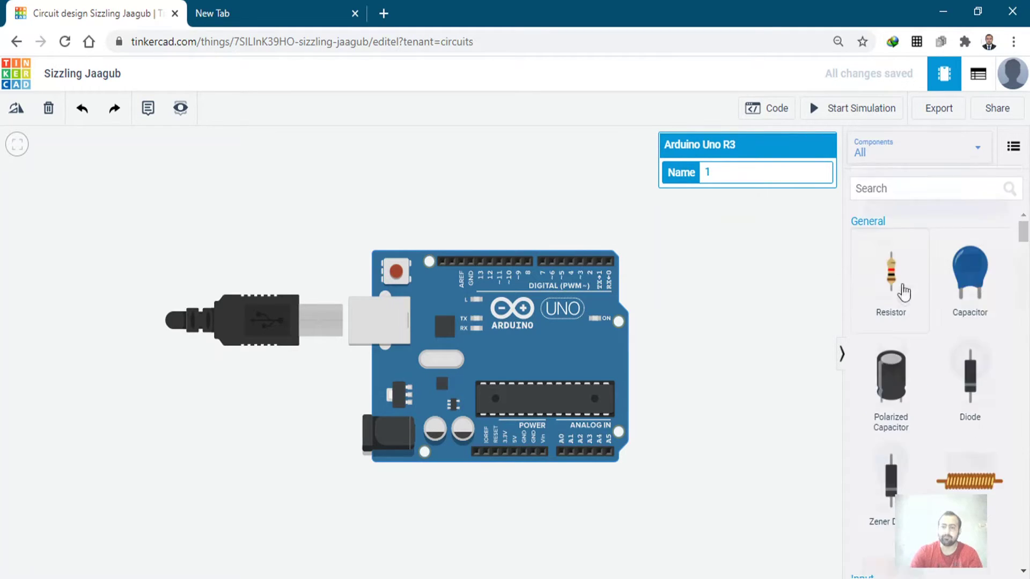
pyautogui.scroll(-5, 903, 297)
pyautogui.scroll(-10, 910, 333)
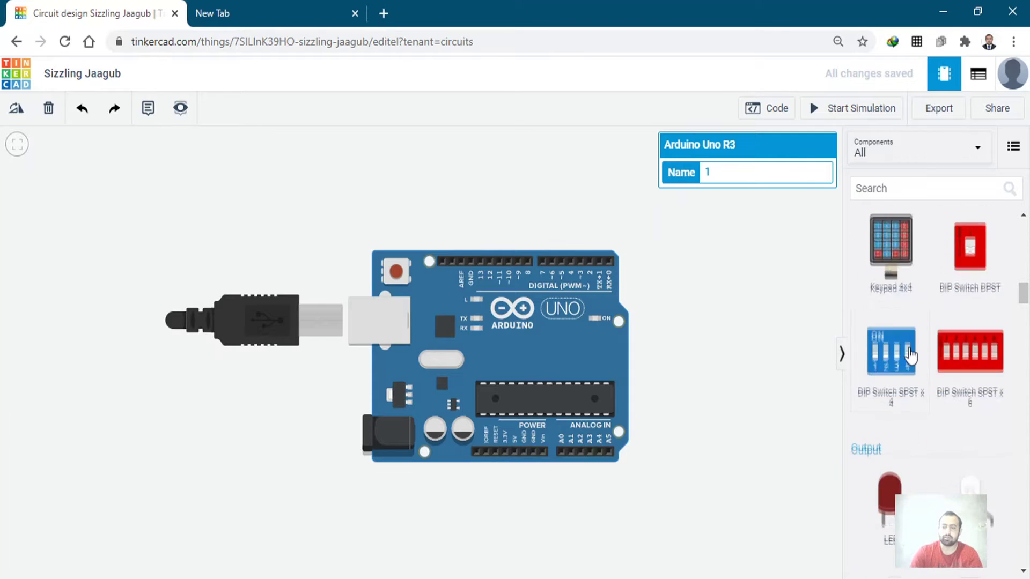
pyautogui.scroll(4, 910, 361)
pyautogui.scroll(-1, 918, 323)
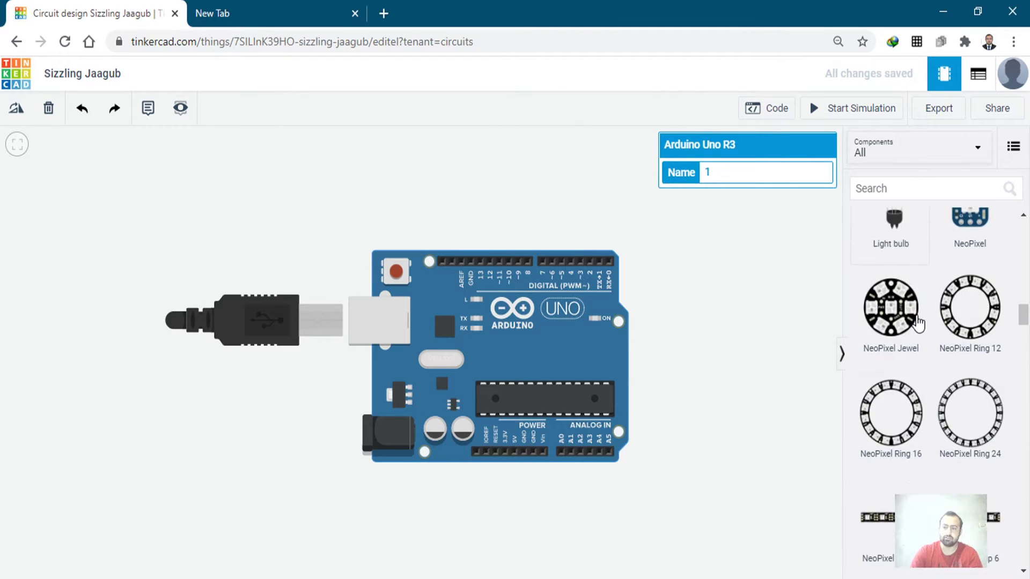
pyautogui.scroll(-2, 940, 353)
pyautogui.scroll(1, 940, 354)
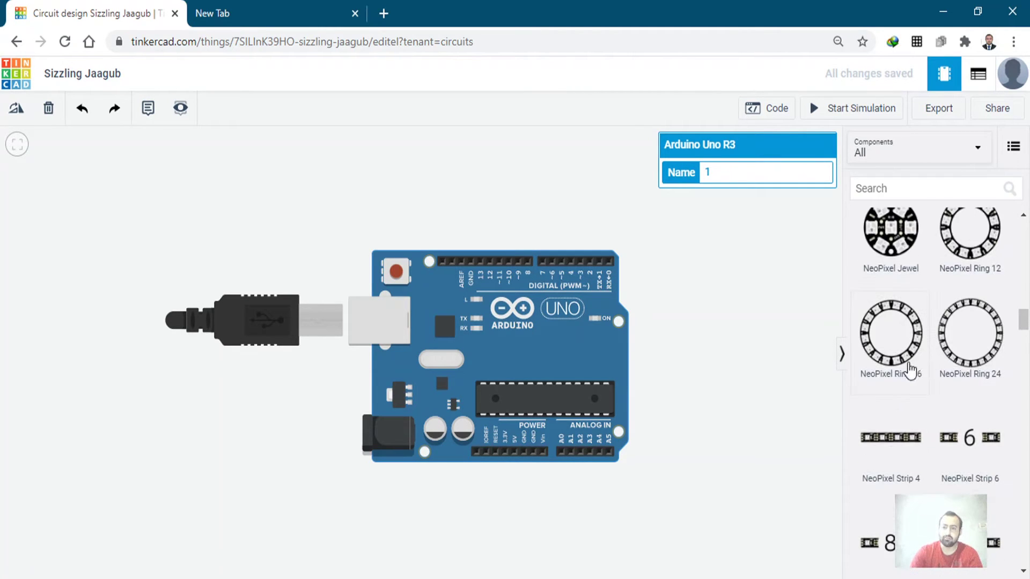
# Add a NeoPixel Ring 12 and move it up beside the Arduino
pyautogui.moveTo(946, 268); pyautogui.dragTo(721, 397)
pyautogui.moveTo(579, 385); pyautogui.dragTo(493, 307)
pyautogui.moveTo(673, 360); pyautogui.dragTo(624, 258)
pyautogui.scroll(2, 670, 271)
pyautogui.scroll(2, 674, 276)
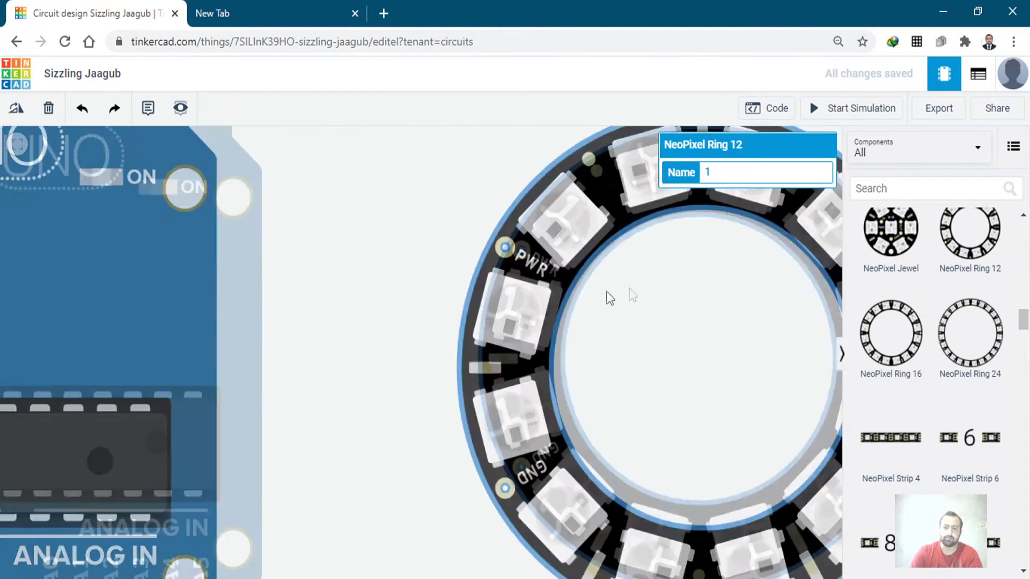
pyautogui.scroll(-2, 609, 295)
pyautogui.moveTo(588, 310); pyautogui.dragTo(493, 308)
pyautogui.scroll(-1, 493, 308)
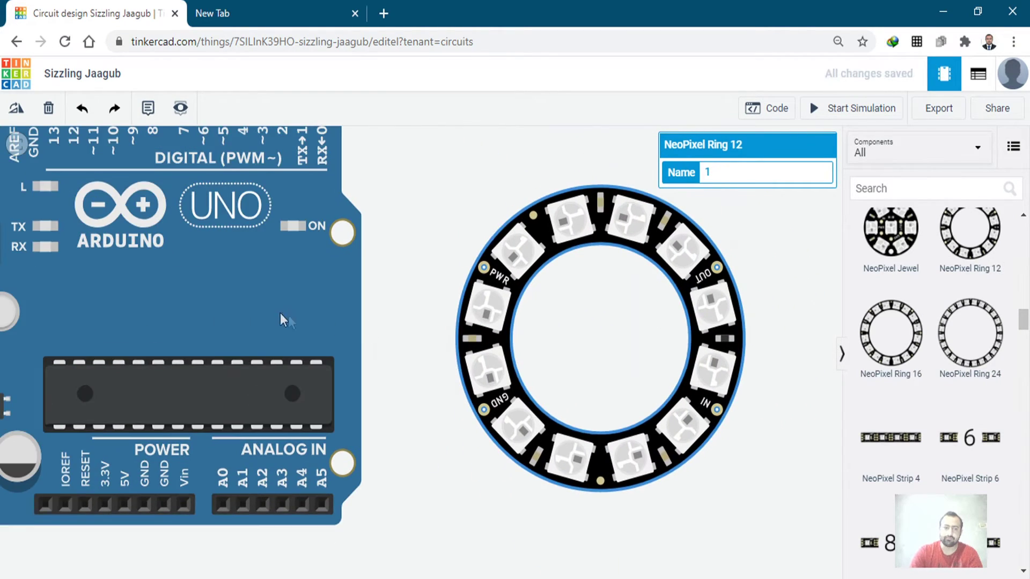
# Nudge the Arduino and ring into final side-by-side positions, then start a wire at the ring's GND pin
pyautogui.moveTo(283, 319); pyautogui.dragTo(329, 331)
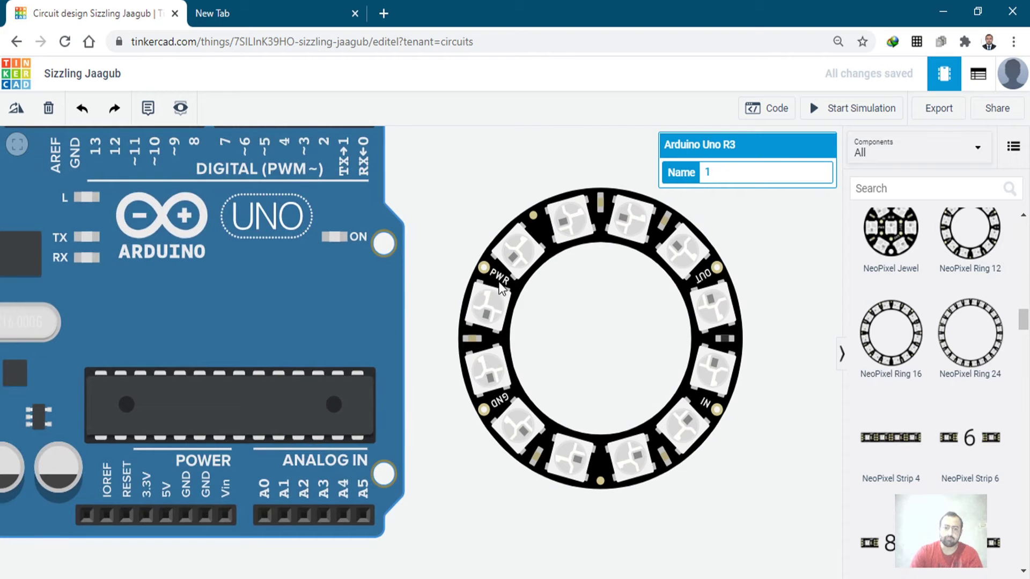
pyautogui.scroll(3, 496, 278)
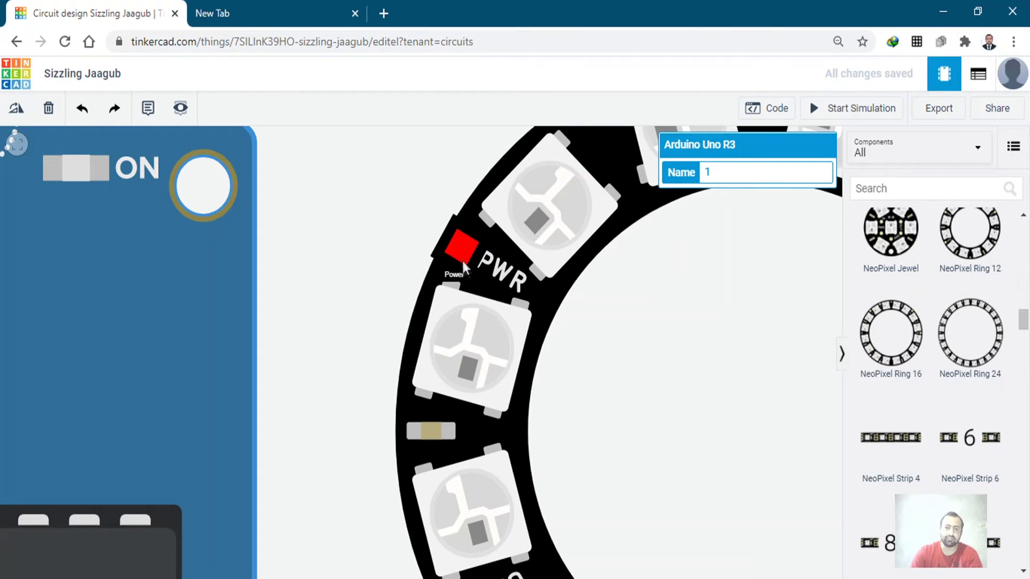
pyautogui.scroll(-3, 456, 244)
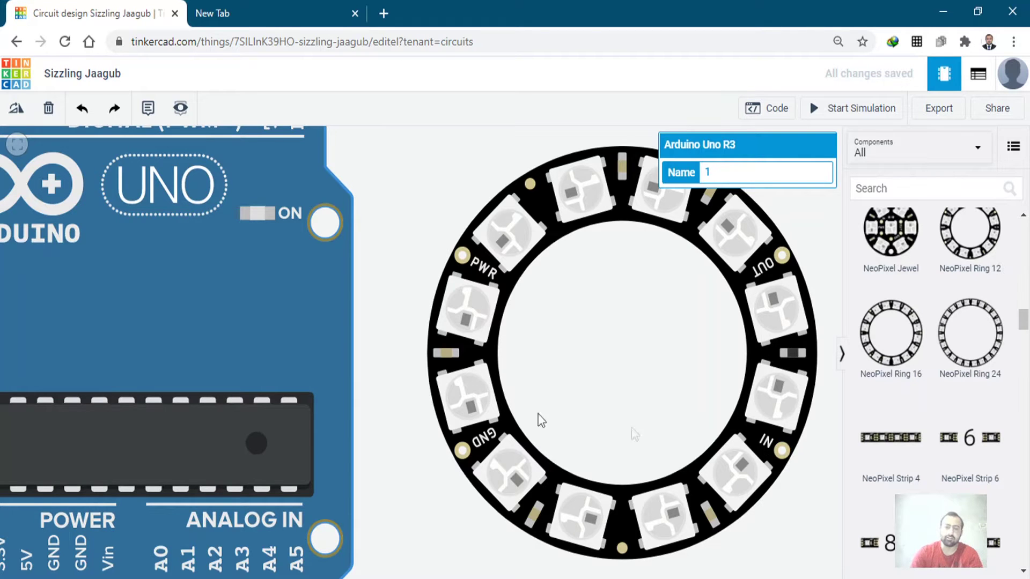
pyautogui.scroll(-2, 225, 283)
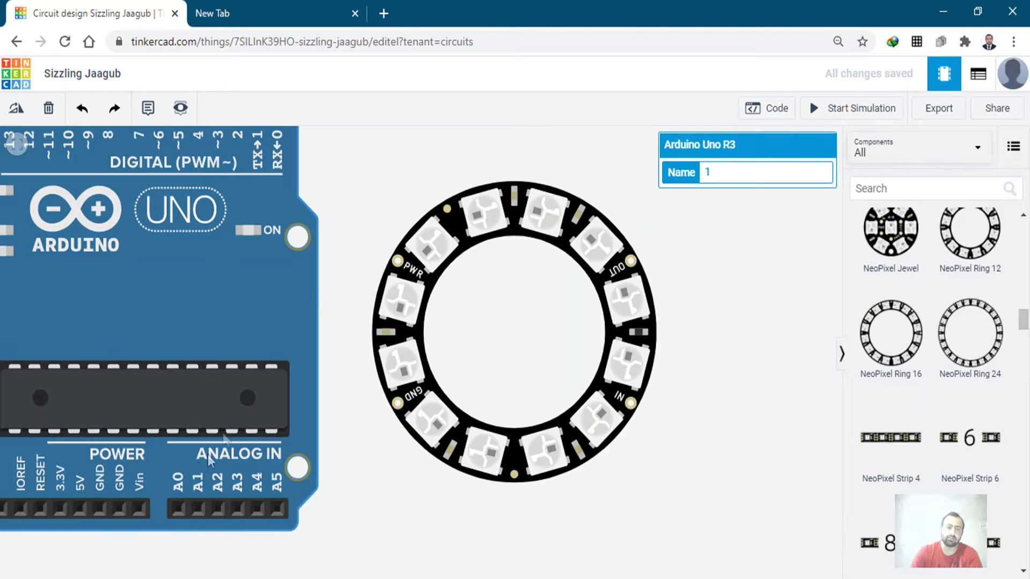
pyautogui.scroll(-4, 312, 405)
pyautogui.scroll(5, 312, 405)
pyautogui.scroll(-1, 331, 401)
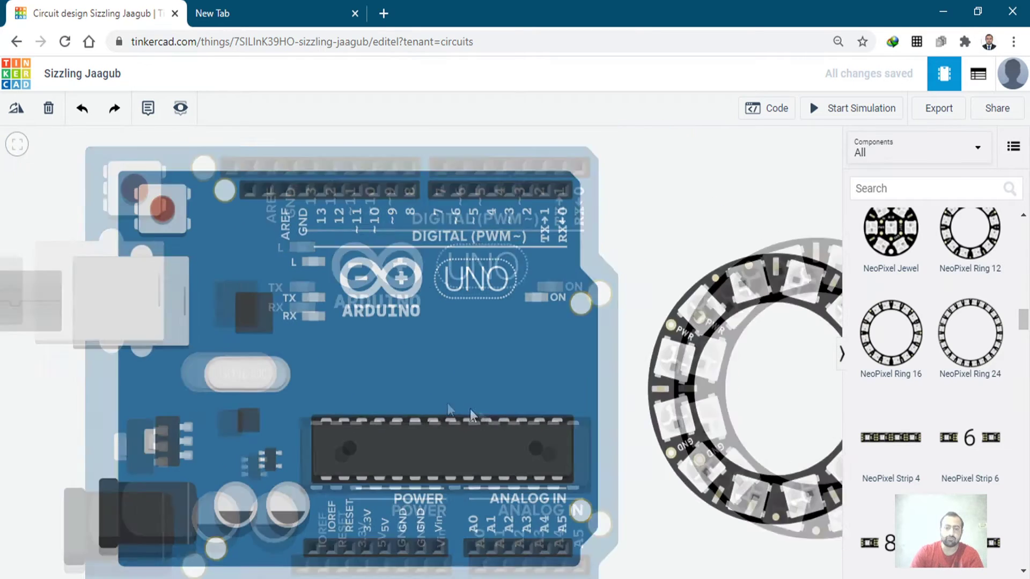
pyautogui.moveTo(424, 413); pyautogui.dragTo(422, 347)
pyautogui.moveTo(662, 417); pyautogui.dragTo(636, 393)
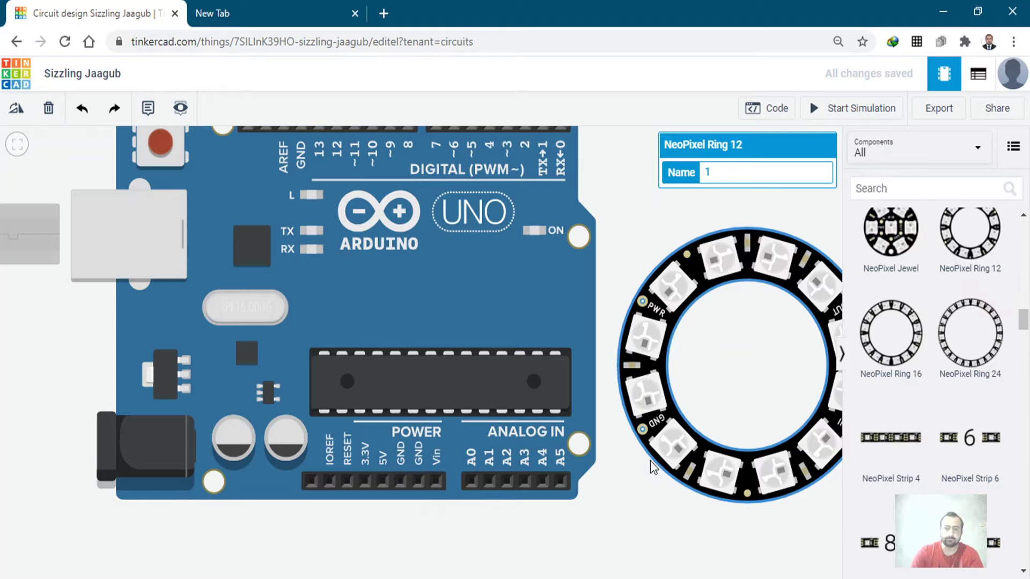
pyautogui.click(641, 429)
# Connect the ring's GND to Arduino GND, route it below the board, and colour it black
pyautogui.click(400, 481)
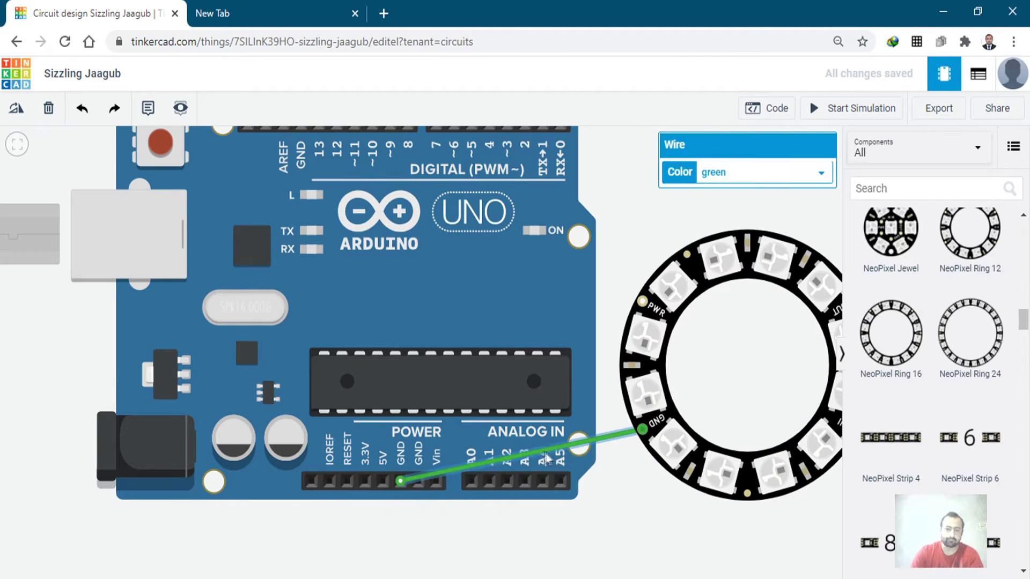
pyautogui.moveTo(410, 479); pyautogui.dragTo(400, 524)
pyautogui.moveTo(548, 466); pyautogui.dragTo(642, 523)
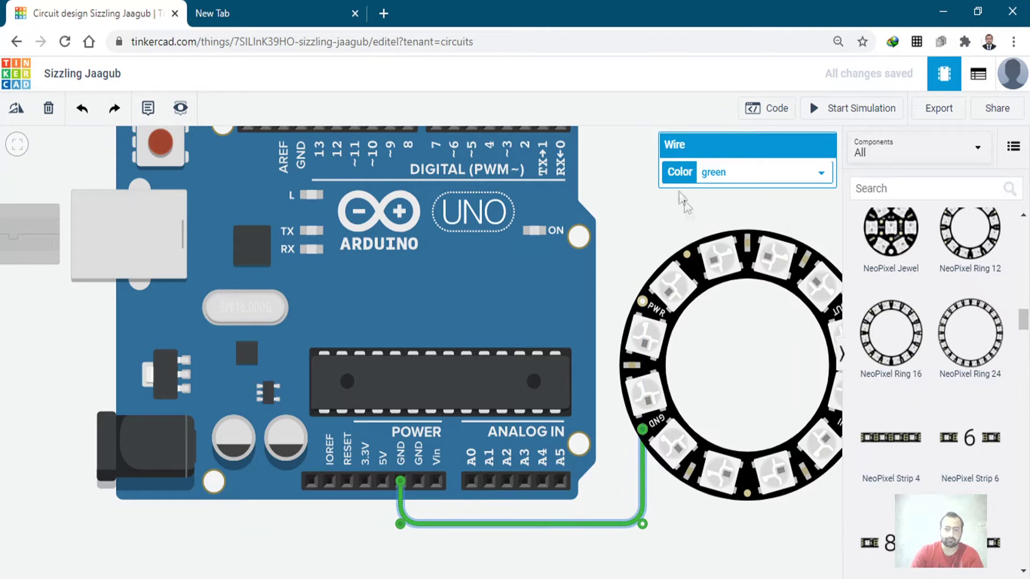
pyautogui.press('2')
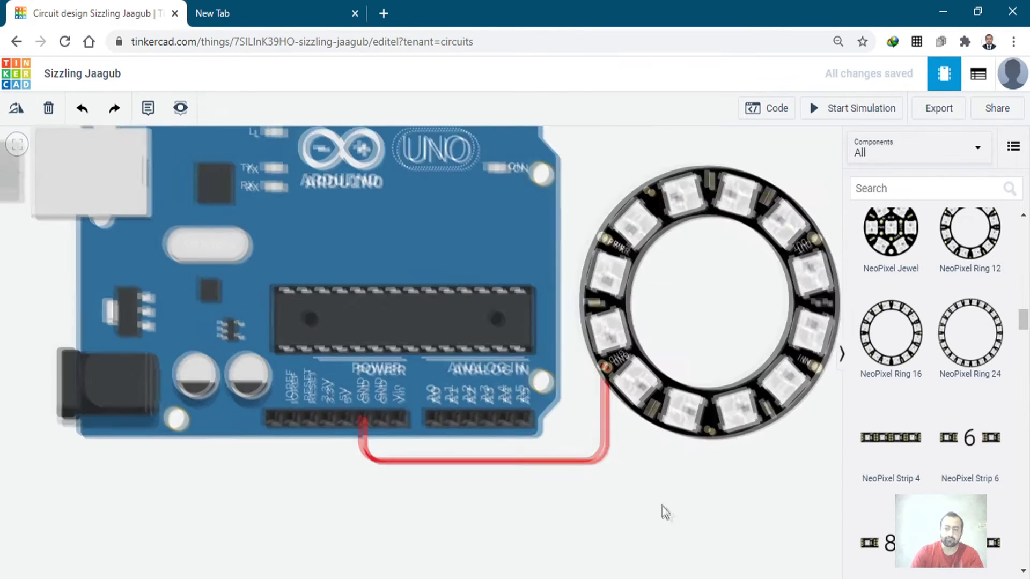
pyautogui.click(590, 375)
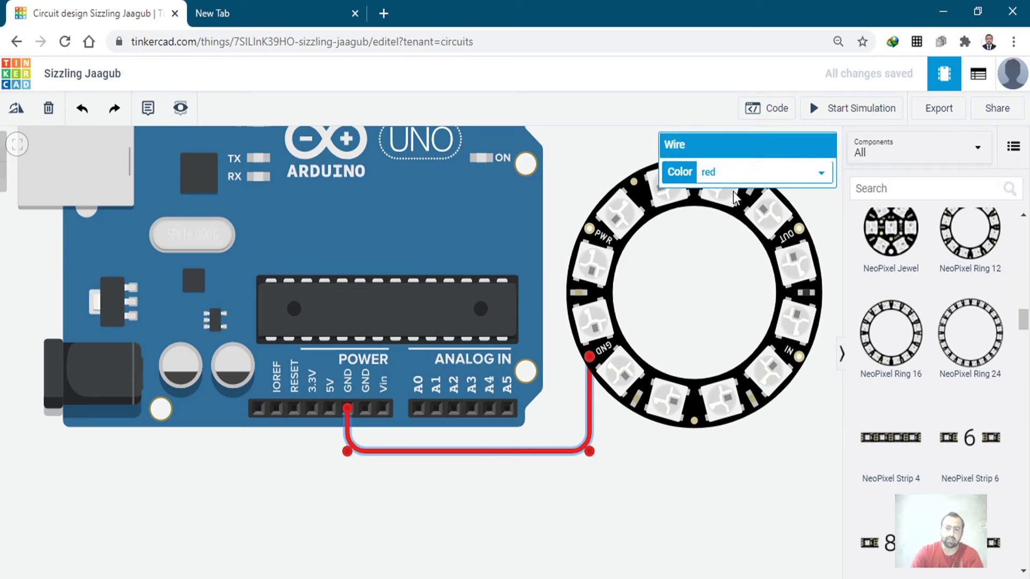
pyautogui.press('0')
pyautogui.click(584, 386)
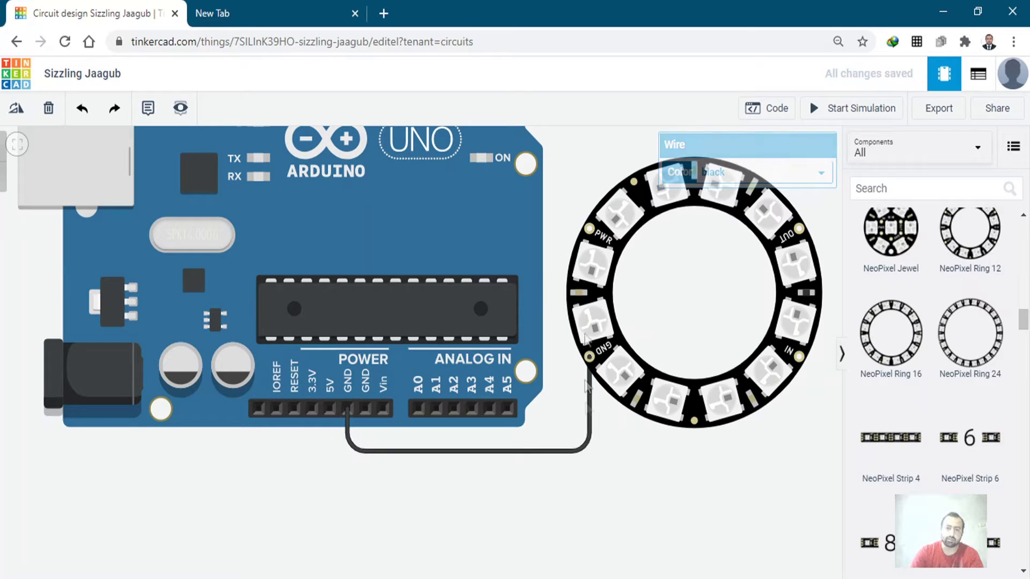
# Wire the ring's PWR pin to the Arduino's 3.3V pin, running below the board
pyautogui.click(589, 228)
pyautogui.click(311, 409)
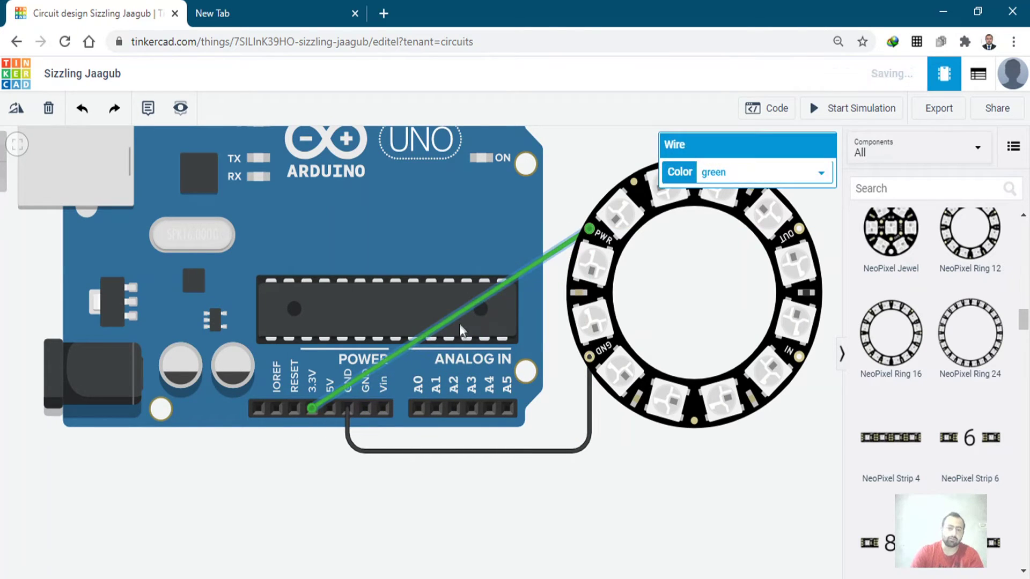
pyautogui.moveTo(461, 330); pyautogui.dragTo(312, 462)
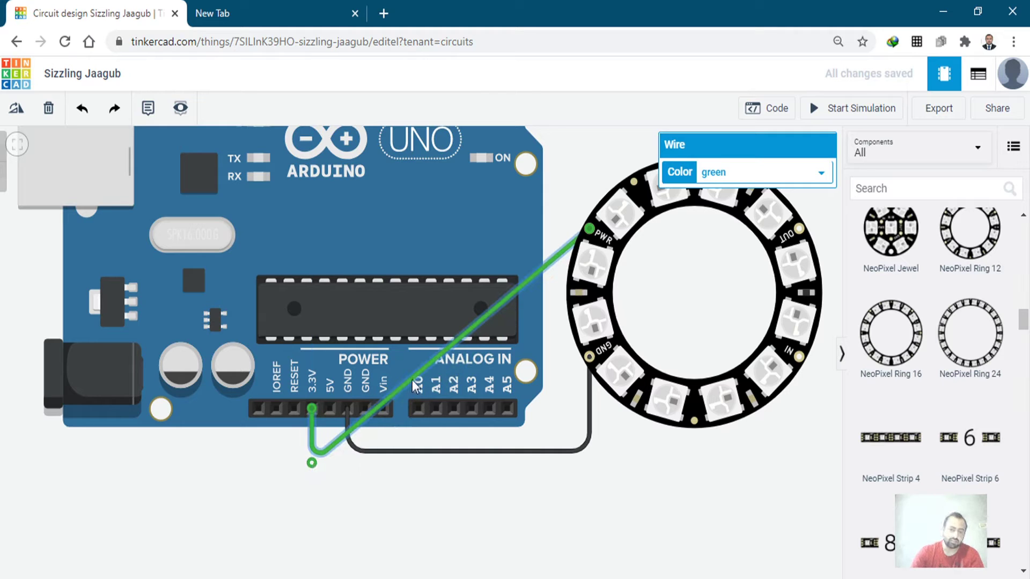
pyautogui.moveTo(412, 380)
pyautogui.mouseDown()
pyautogui.moveTo(412, 413)
pyautogui.moveTo(403, 368)
pyautogui.mouseUp()
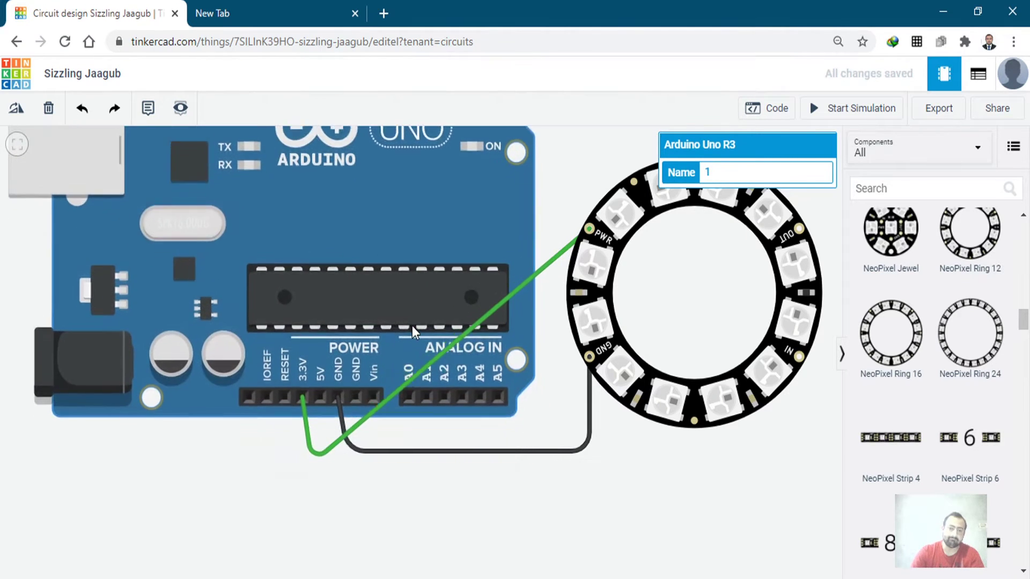
pyautogui.moveTo(414, 331); pyautogui.dragTo(414, 324)
# Square the power and ground wires' corners along the bottom of the board
pyautogui.click(417, 375)
pyautogui.moveTo(417, 376); pyautogui.dragTo(555, 246)
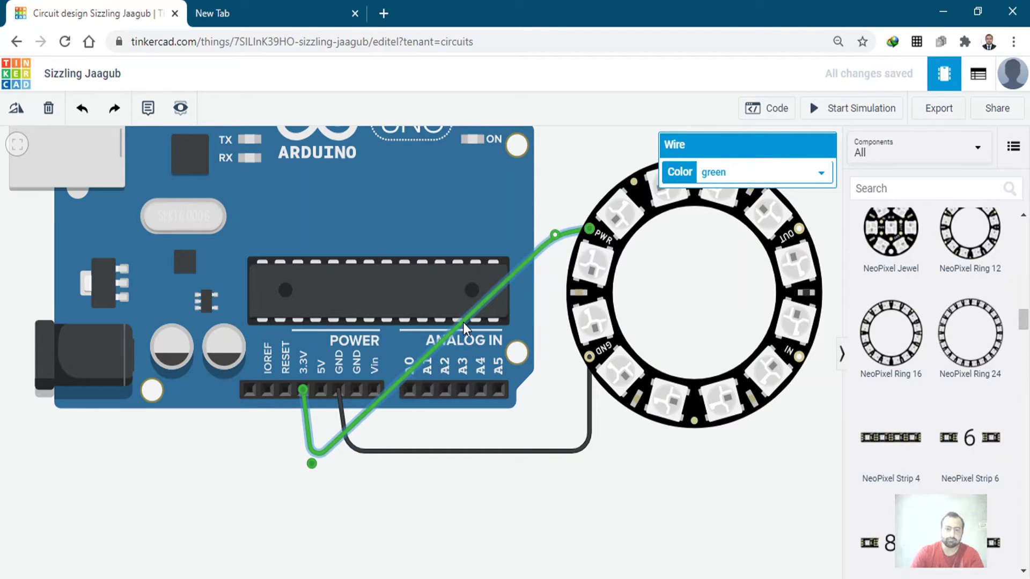
pyautogui.moveTo(462, 323); pyautogui.dragTo(552, 460)
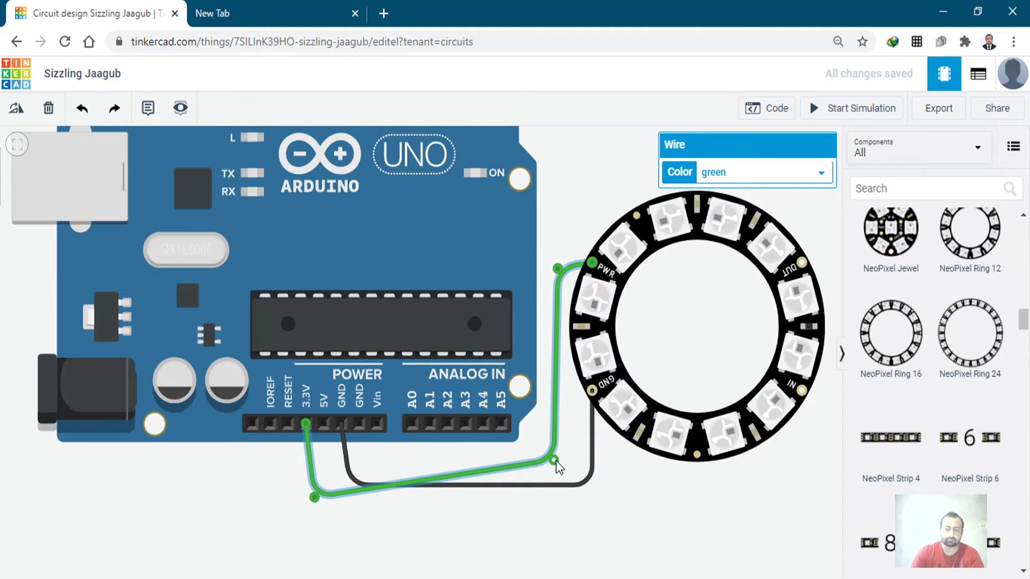
pyautogui.moveTo(553, 459); pyautogui.dragTo(558, 497)
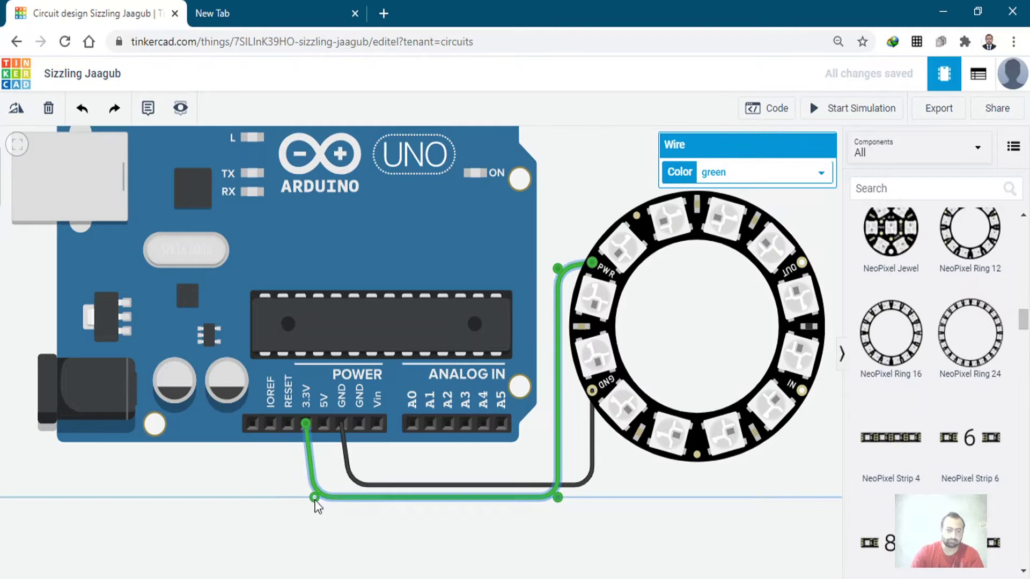
pyautogui.click(354, 485)
pyautogui.moveTo(353, 485); pyautogui.dragTo(342, 484)
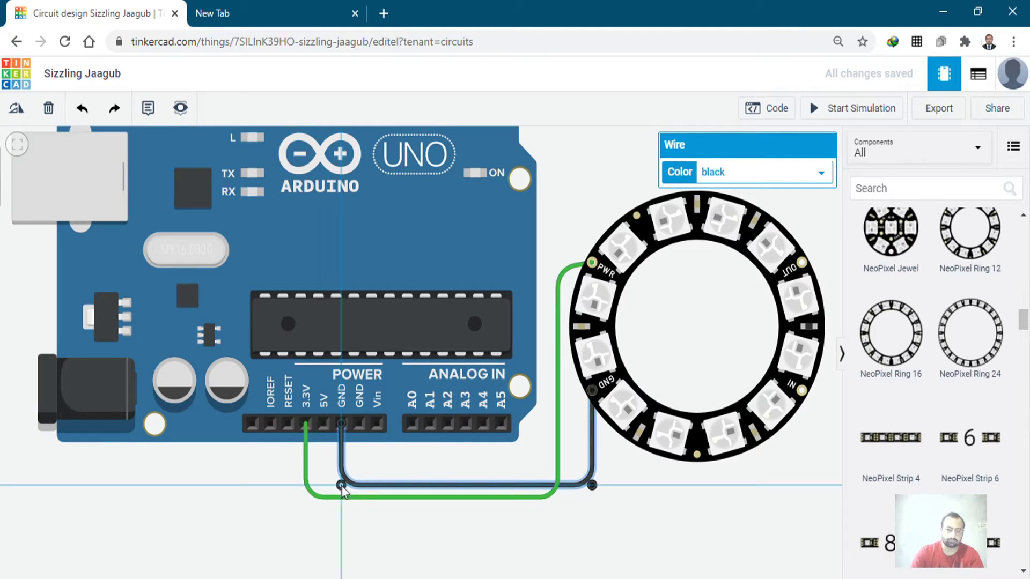
# Colour the power wire red and shift the view toward the digital pins
pyautogui.click(559, 409)
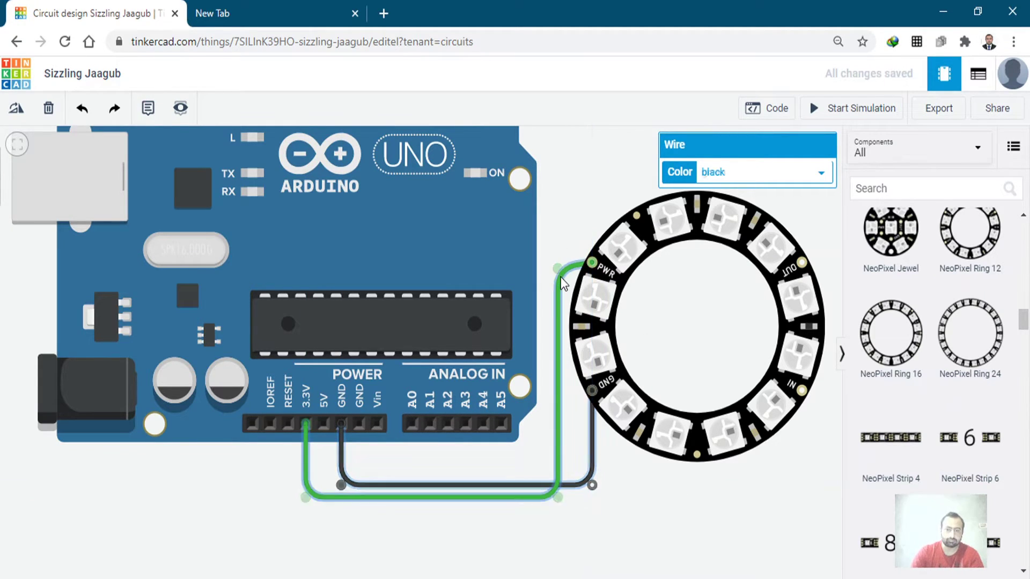
pyautogui.press('2')
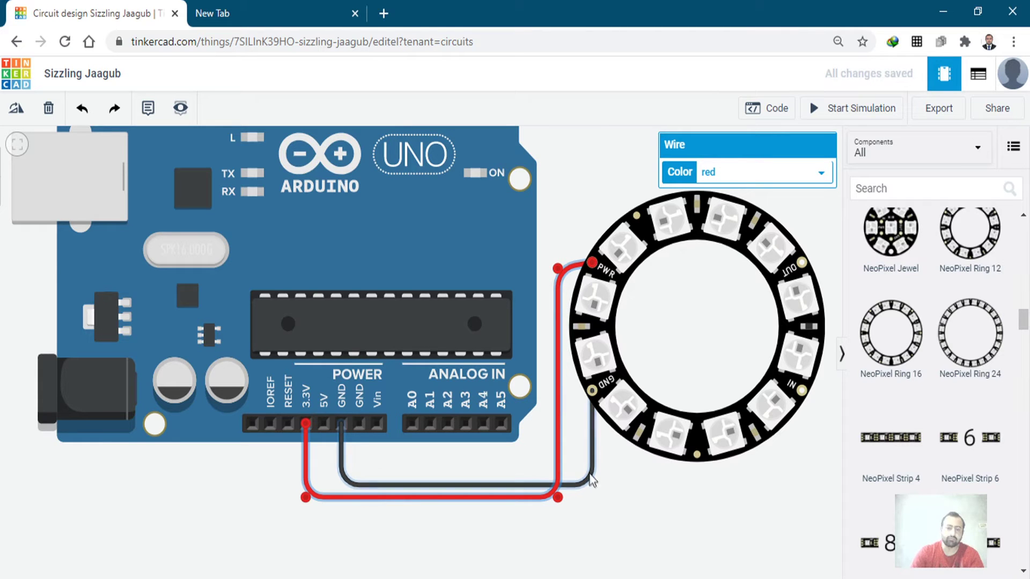
pyautogui.click(592, 480)
pyautogui.moveTo(753, 526); pyautogui.dragTo(736, 502)
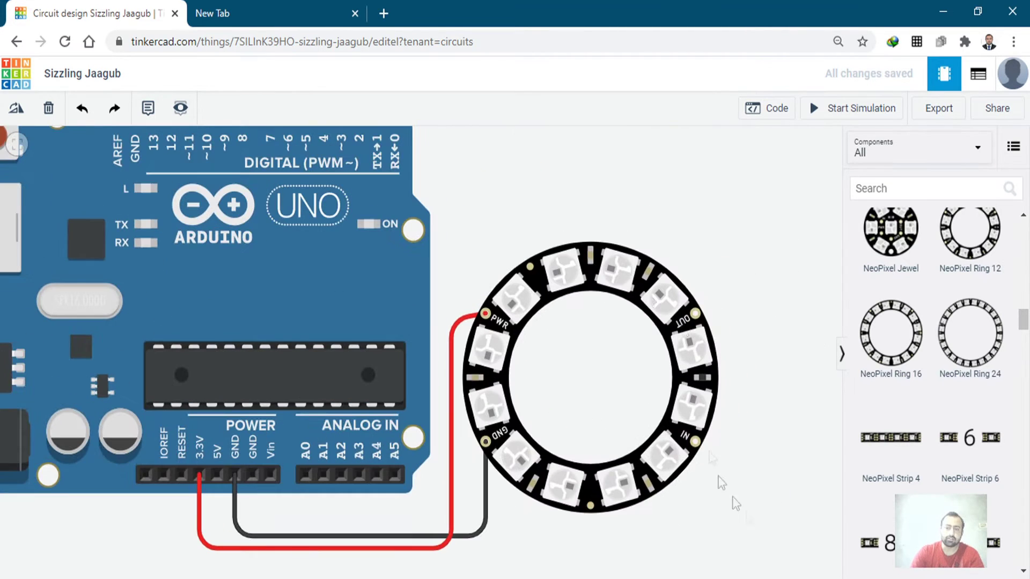
# Run a wire from the ring's IN pin to Arduino digital pin 2
pyautogui.click(694, 441)
pyautogui.click(780, 390)
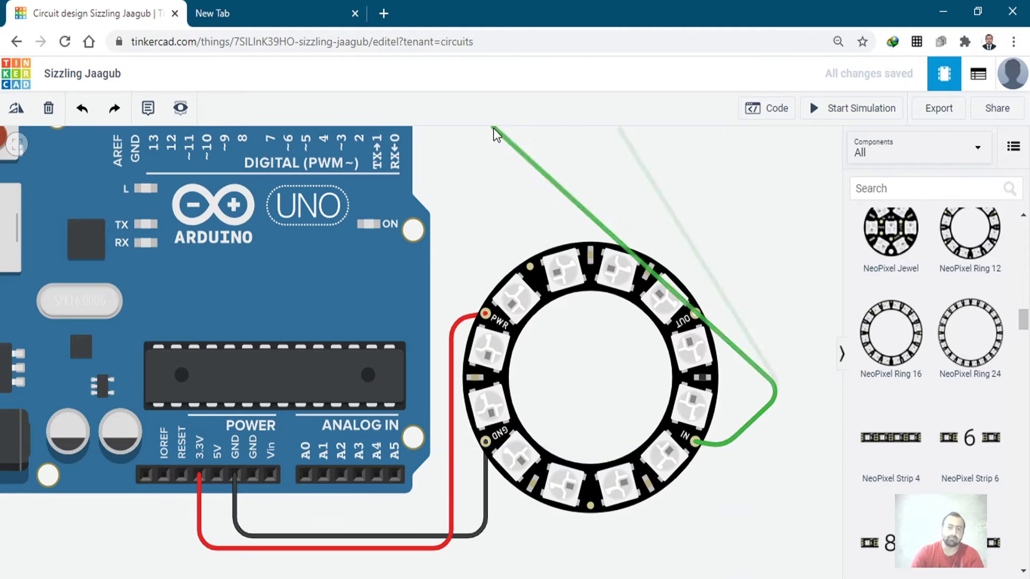
pyautogui.scroll(2, 454, 178)
pyautogui.scroll(-2, 340, 162)
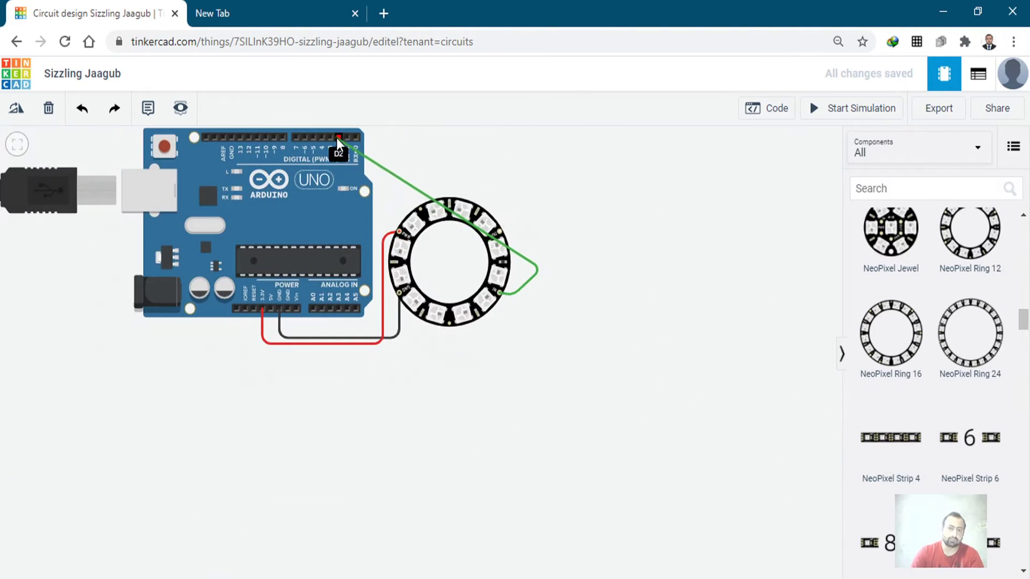
pyautogui.click(336, 138)
pyautogui.scroll(-1, 529, 230)
pyautogui.click(526, 276)
pyautogui.scroll(5, 375, 184)
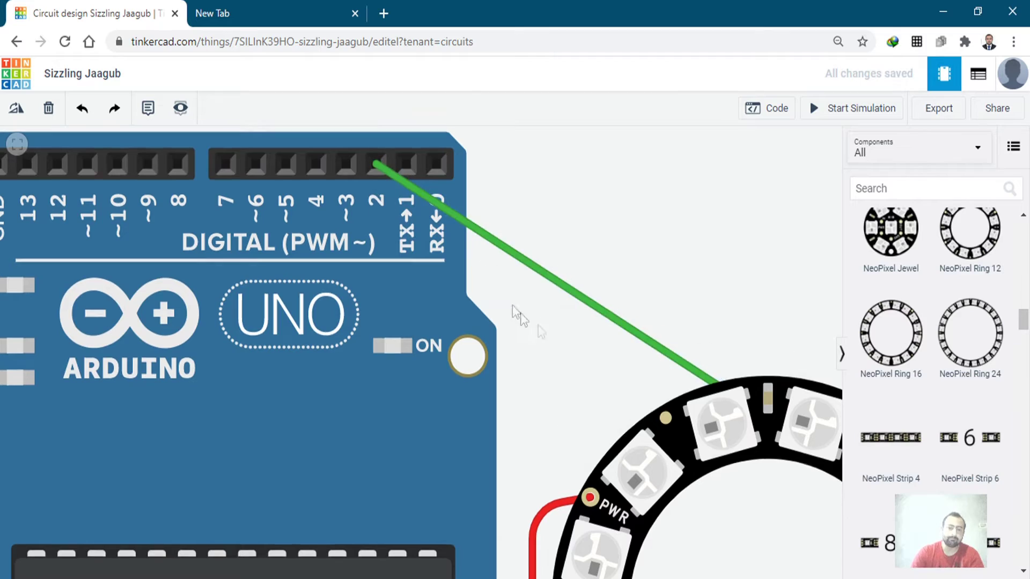
pyautogui.moveTo(525, 315); pyautogui.dragTo(471, 194)
pyautogui.scroll(-4, 593, 148)
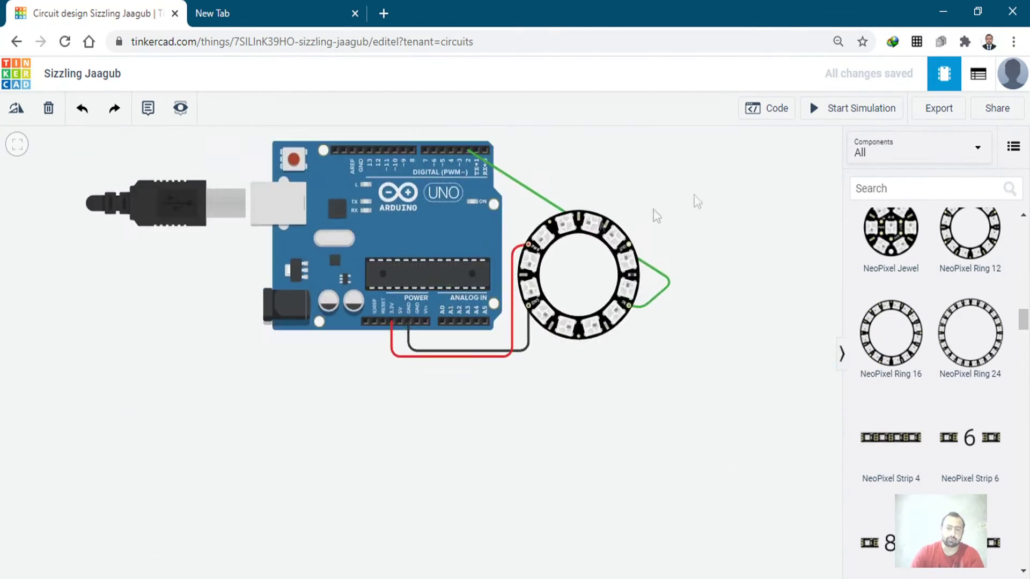
# Route the data wire over the top of the board with straight runs and square corners
pyautogui.click(505, 276)
pyautogui.moveTo(506, 276); pyautogui.dragTo(633, 227)
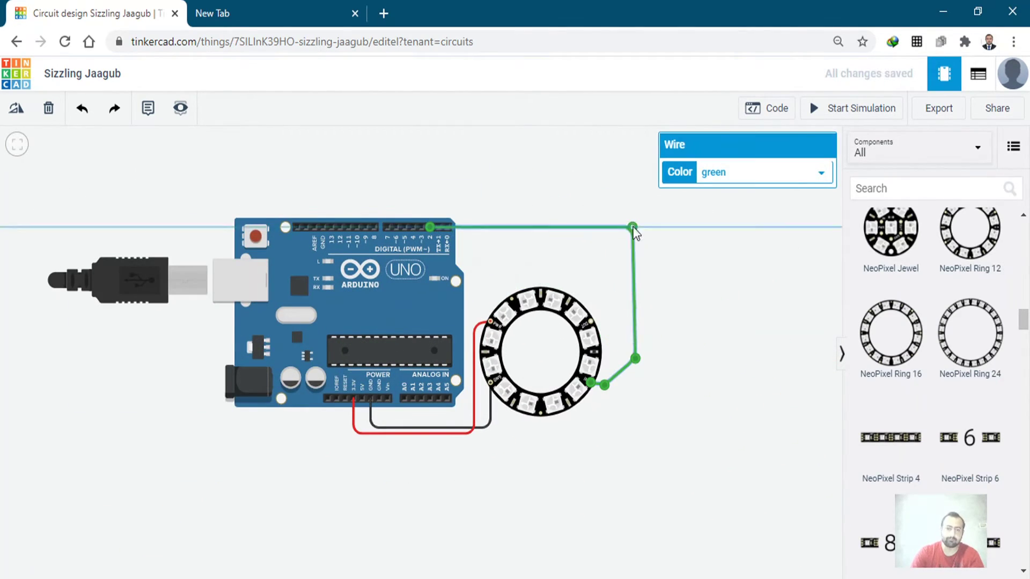
pyautogui.moveTo(481, 226); pyautogui.dragTo(403, 203)
pyautogui.moveTo(607, 222); pyautogui.dragTo(608, 202)
pyautogui.moveTo(608, 354); pyautogui.dragTo(610, 378)
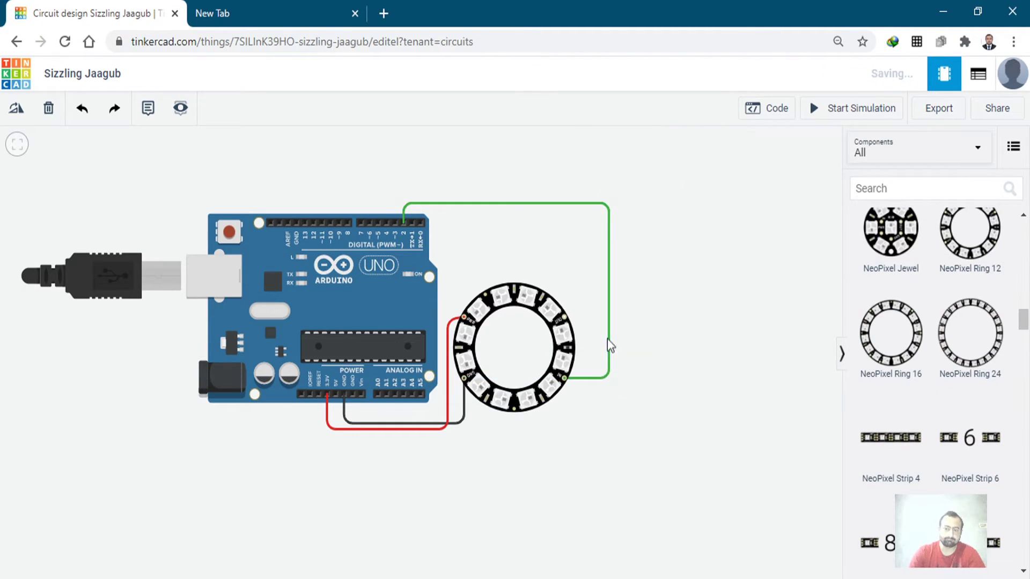
pyautogui.moveTo(609, 336); pyautogui.dragTo(587, 336)
# Colour the data wire yellow and recentre the view on the circuit
pyautogui.scroll(3, 536, 413)
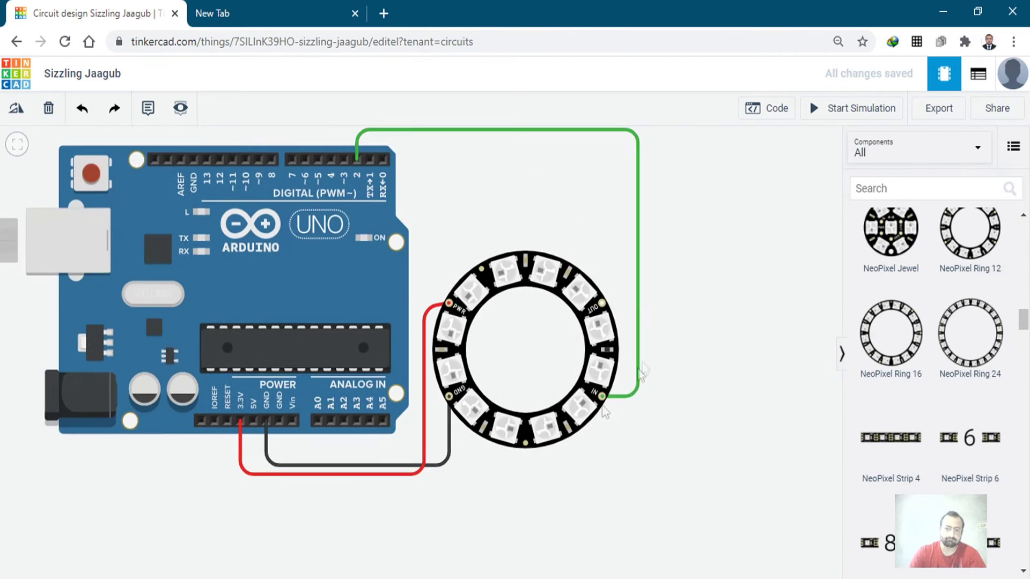
pyautogui.press('4')
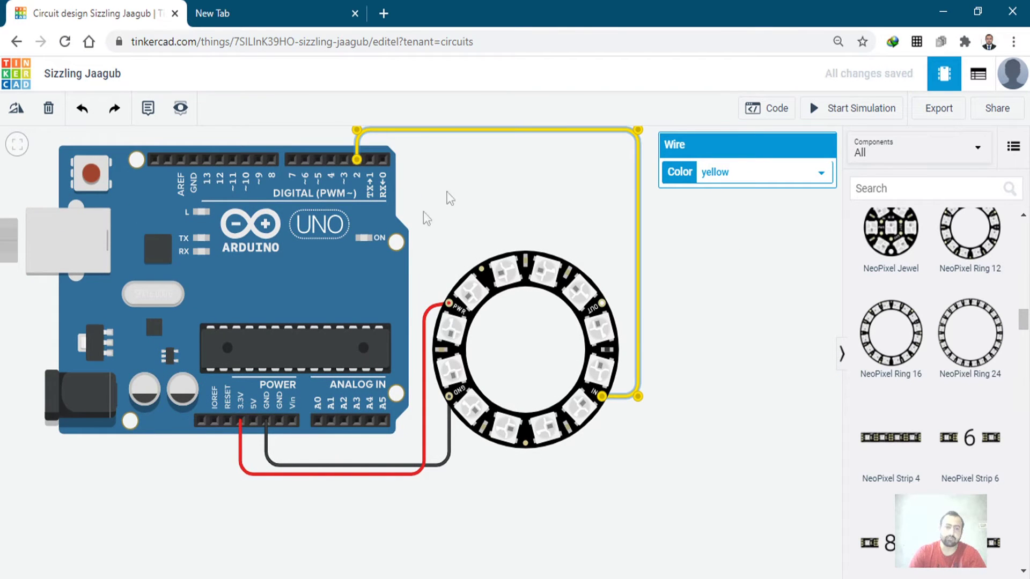
pyautogui.click(571, 181)
pyautogui.scroll(2, 626, 458)
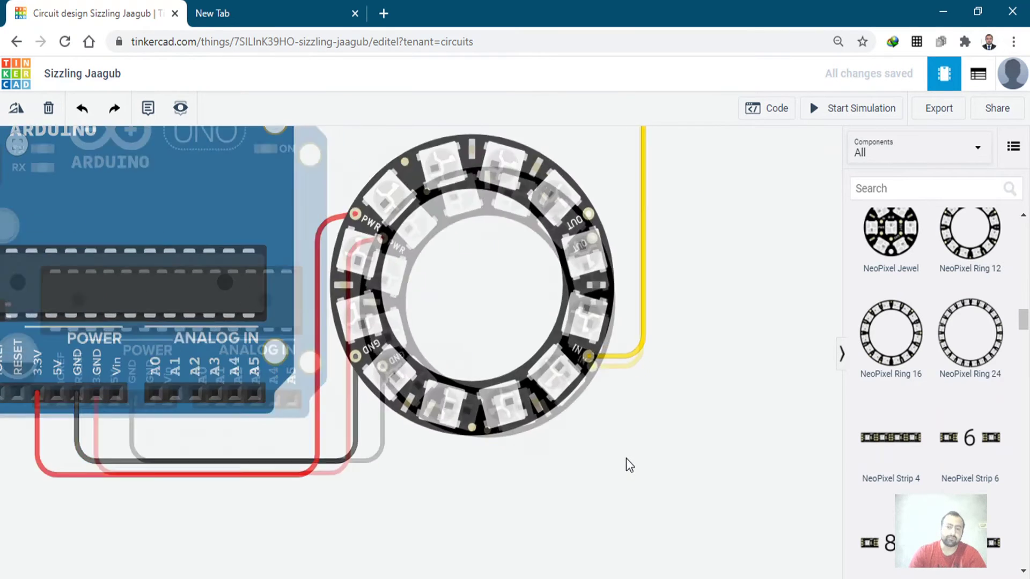
pyautogui.scroll(-2, 551, 492)
pyautogui.moveTo(551, 492); pyautogui.dragTo(581, 495)
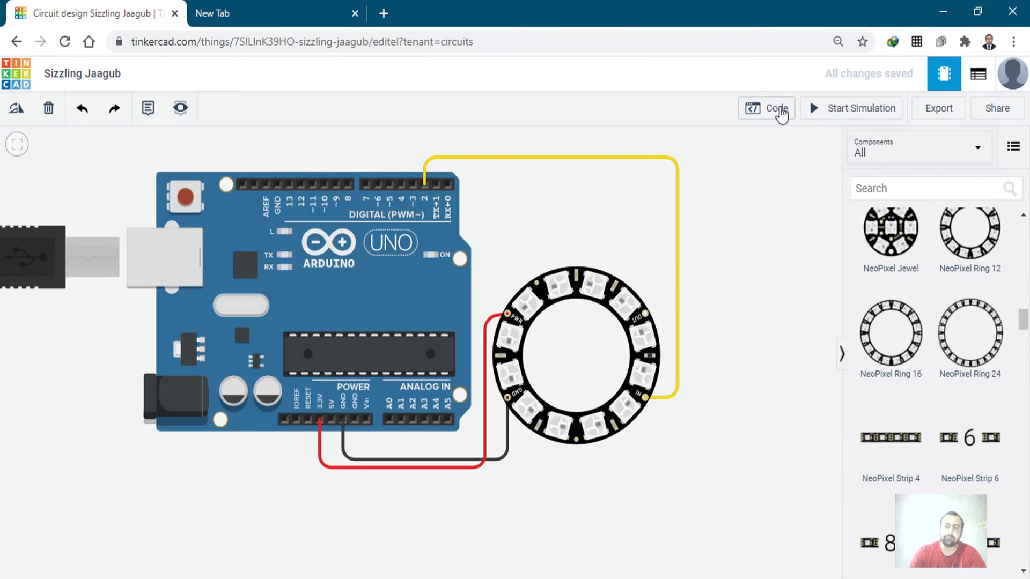
# Switch the Arduino's code editor from Blocks to Text mode
pyautogui.click(777, 108)
pyautogui.click(700, 144)
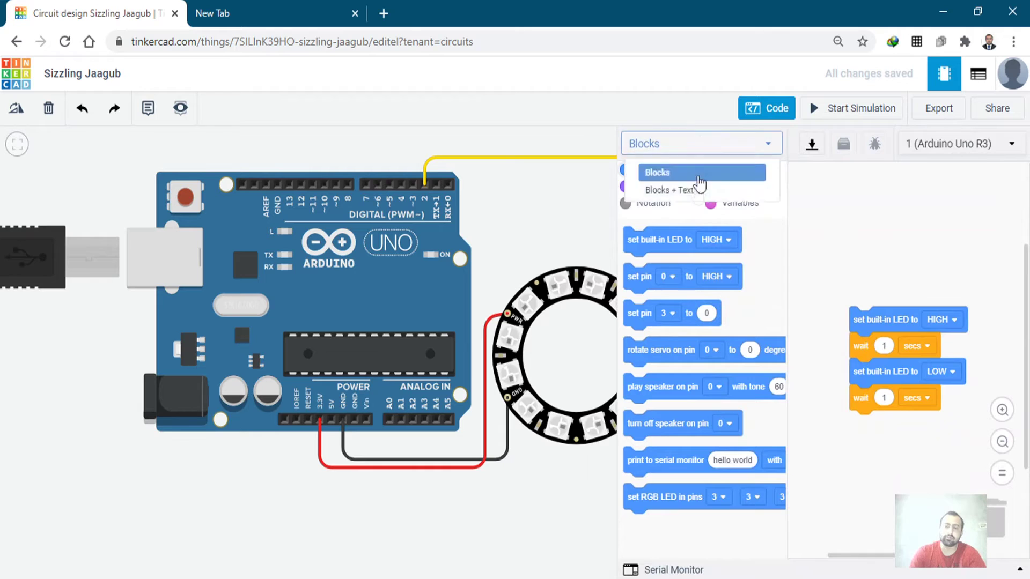
pyautogui.click(690, 215)
pyautogui.click(520, 221)
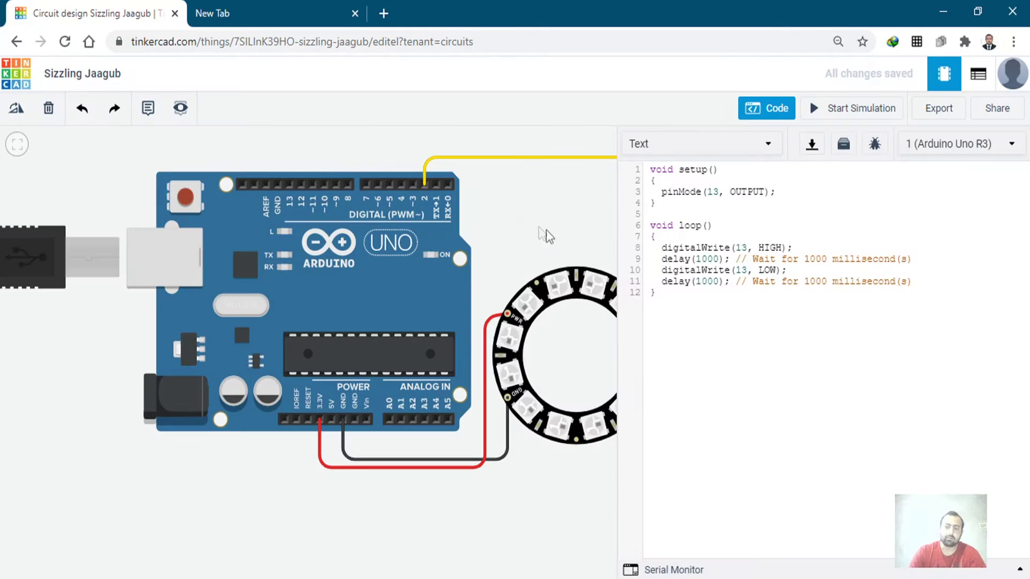
# Replace the blink code with the pasted NeoPixel random-colour sketch, then close the editor
pyautogui.hotkey('ctrl', 'a')
pyautogui.hotkey('ctrl', 'v')
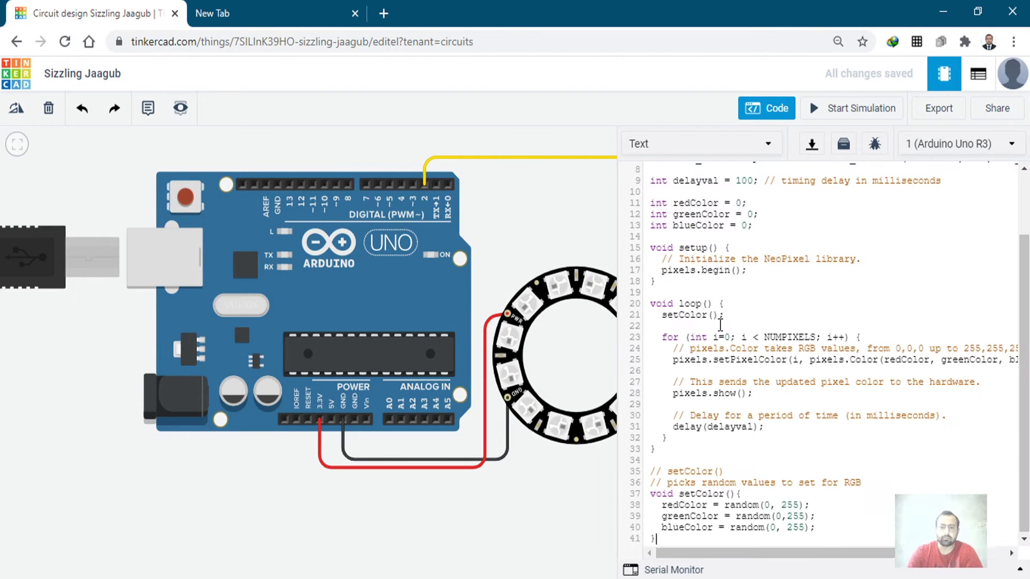
pyautogui.scroll(2, 740, 265)
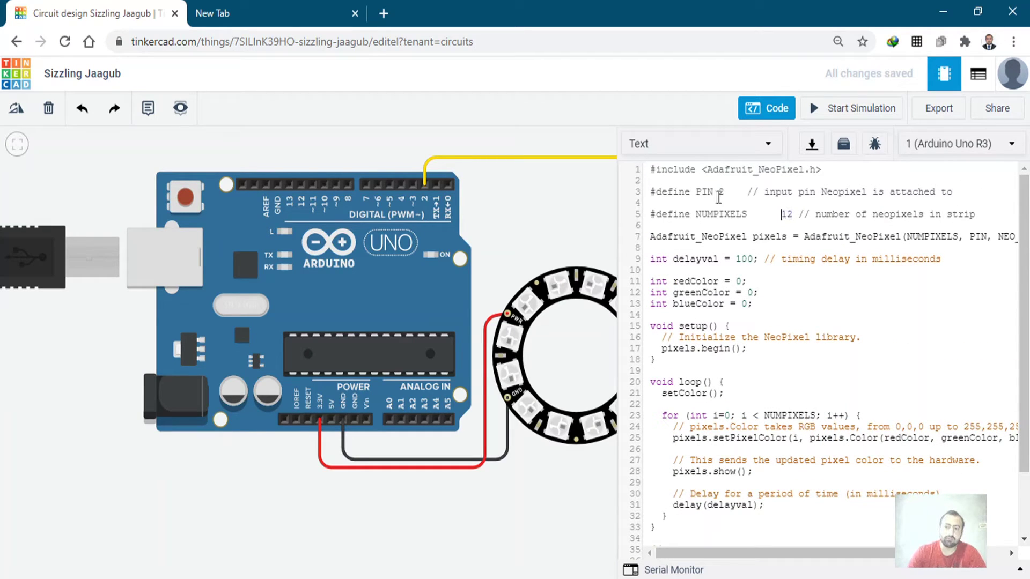
pyautogui.scroll(-2, 749, 259)
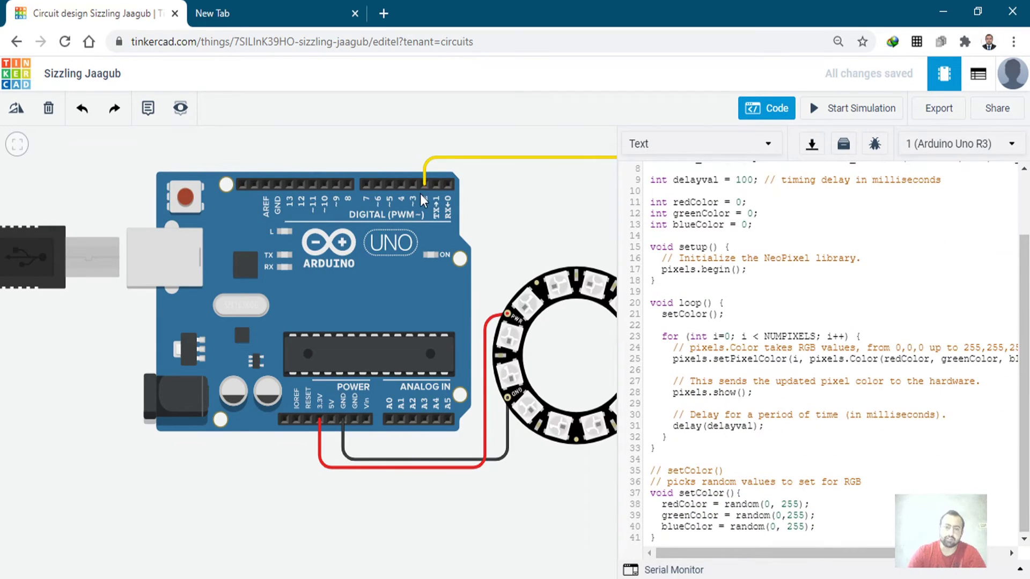
pyautogui.scroll(3, 420, 194)
pyautogui.moveTo(518, 226); pyautogui.dragTo(430, 237)
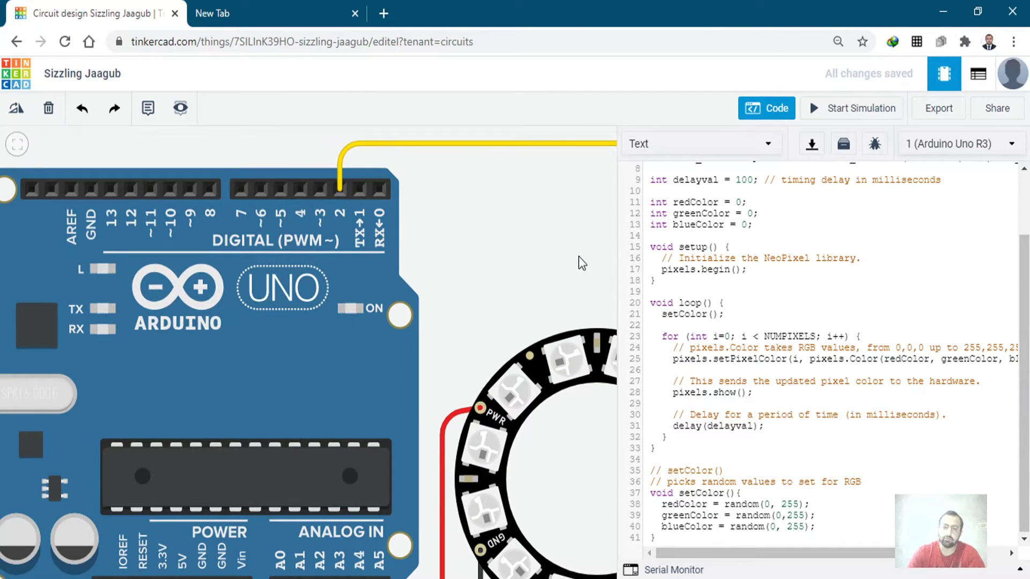
pyautogui.click(761, 108)
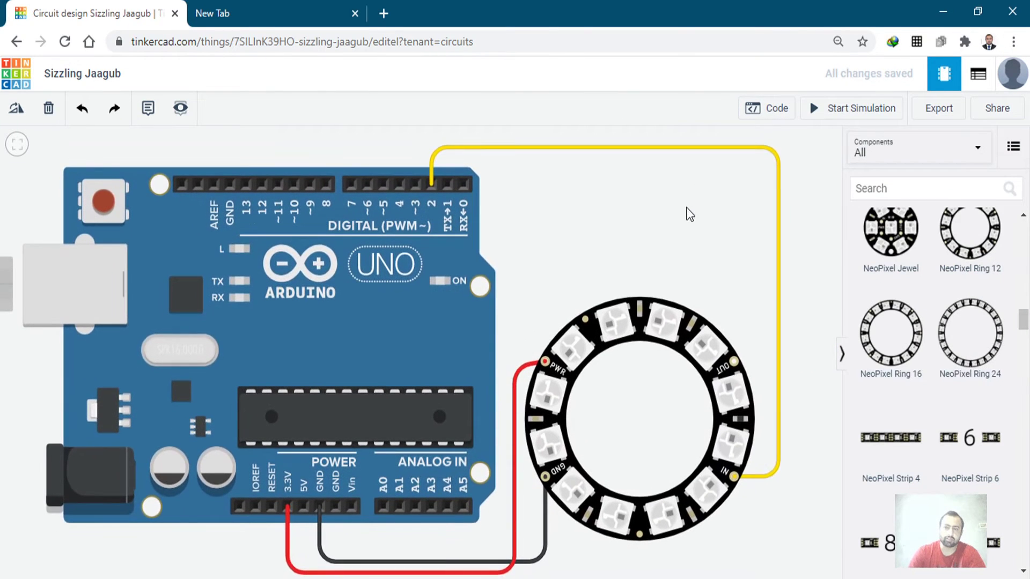
# Start the simulation so the ring's pixels cycle through random colours
pyautogui.click(839, 112)
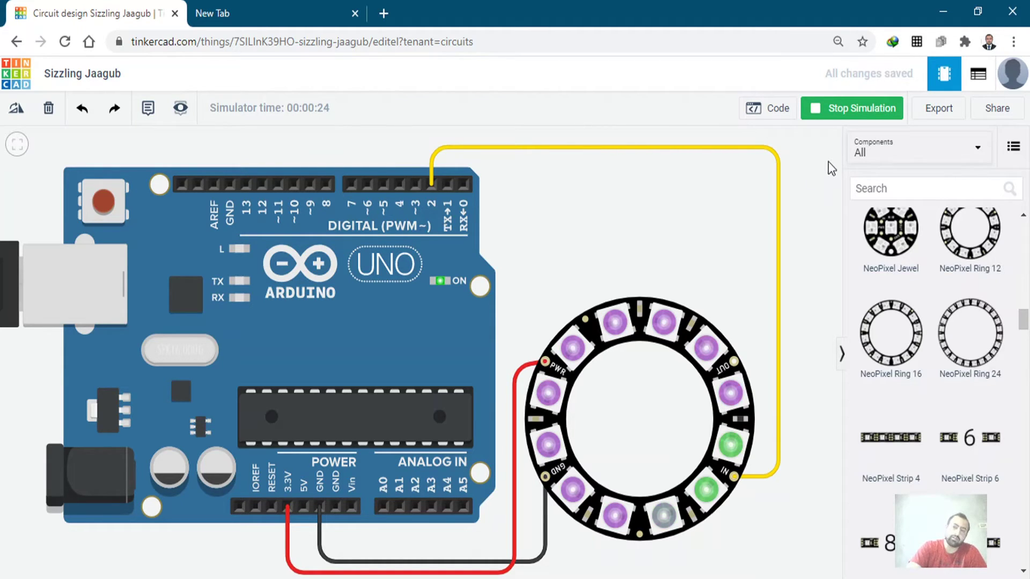
# Stop the simulation and place a second NeoPixel Ring 12 beside the first
pyautogui.click(840, 110)
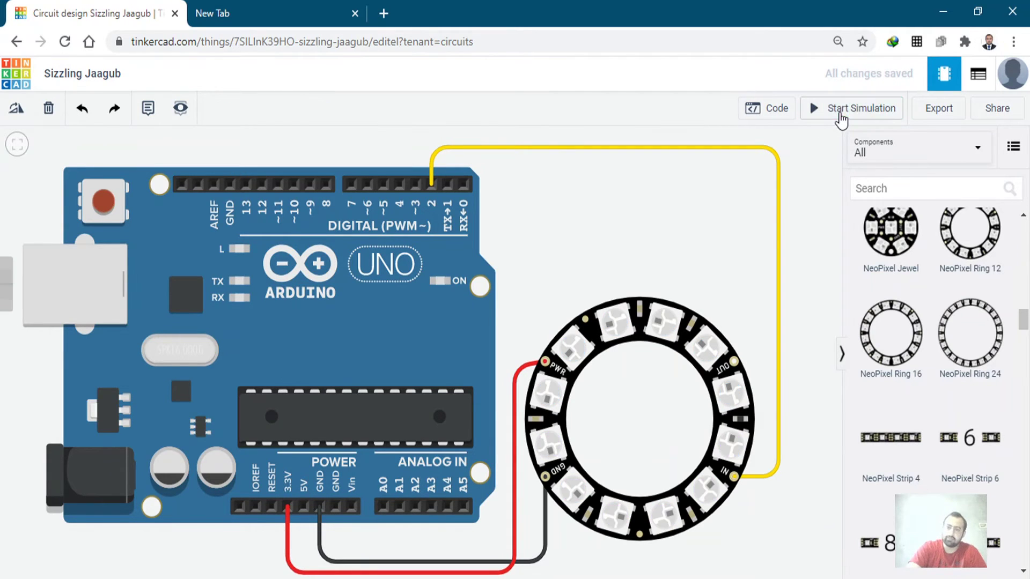
pyautogui.moveTo(697, 211); pyautogui.dragTo(496, 173)
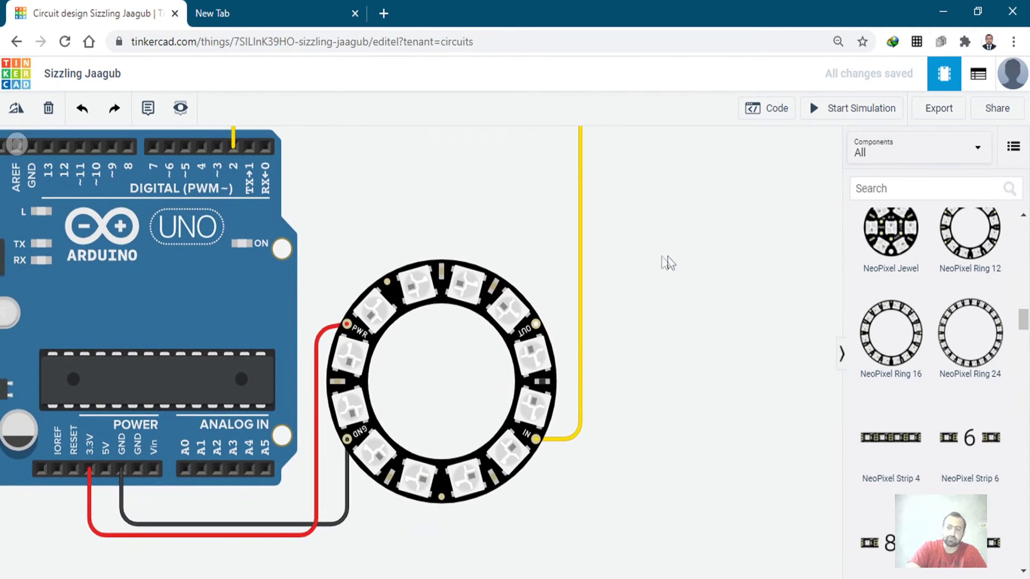
pyautogui.moveTo(666, 260); pyautogui.dragTo(649, 263)
pyautogui.moveTo(969, 233); pyautogui.dragTo(714, 399)
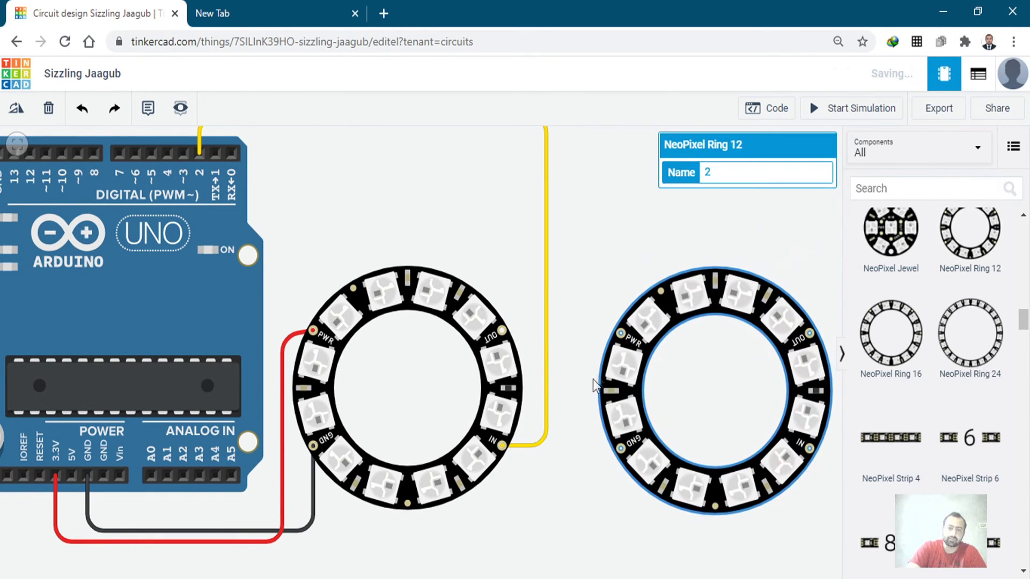
# Wire the second ring's GND to the first ring's GND in black, moving the yellow wire clear
pyautogui.click(621, 448)
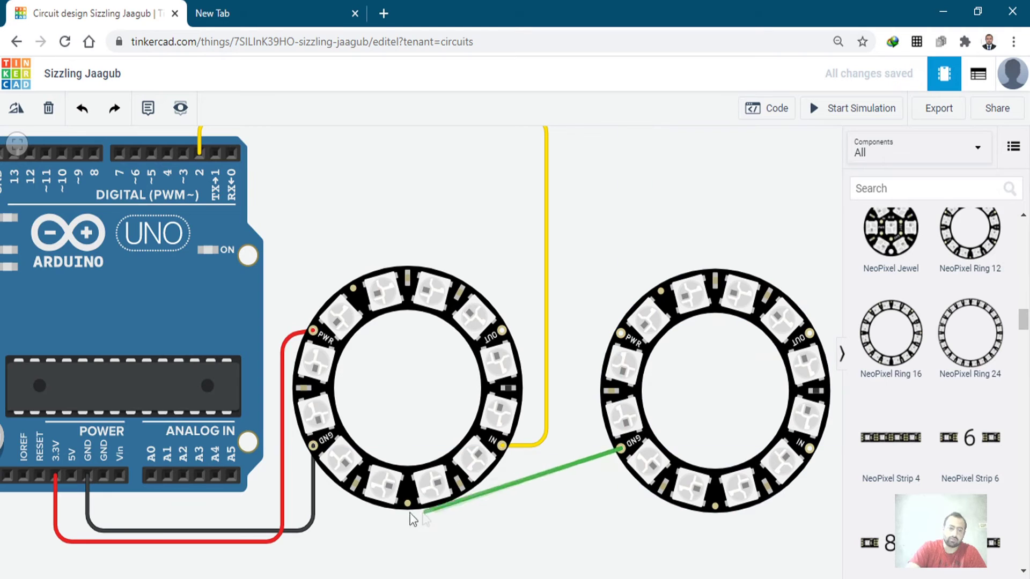
pyautogui.click(312, 444)
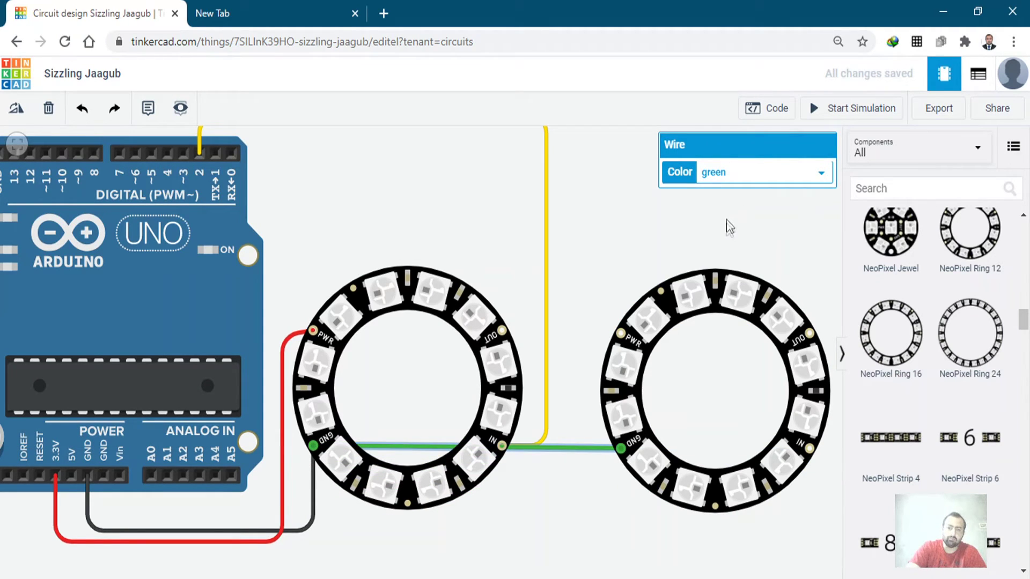
pyautogui.click(720, 198)
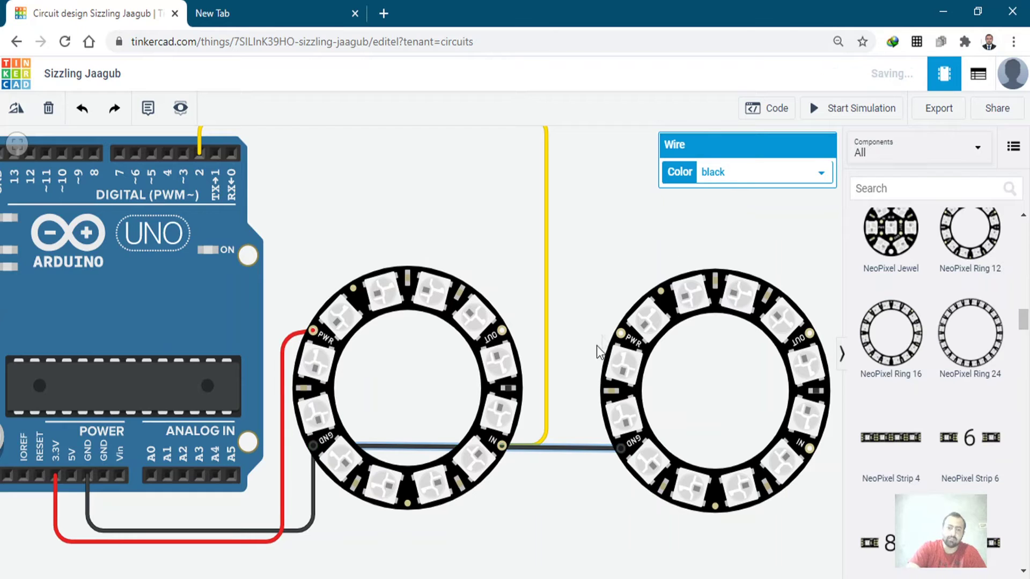
pyautogui.click(546, 416)
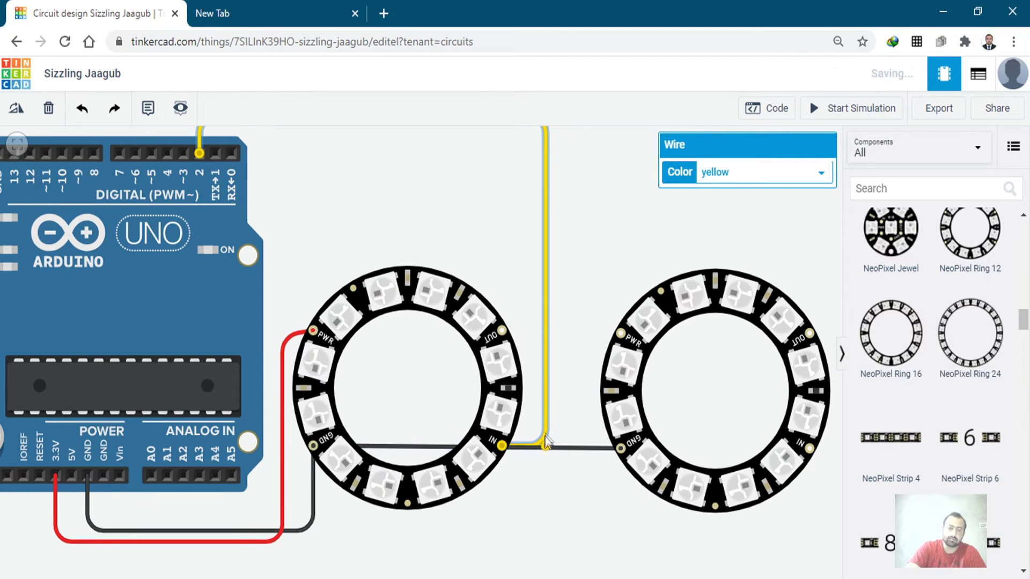
pyautogui.moveTo(543, 445); pyautogui.dragTo(545, 426)
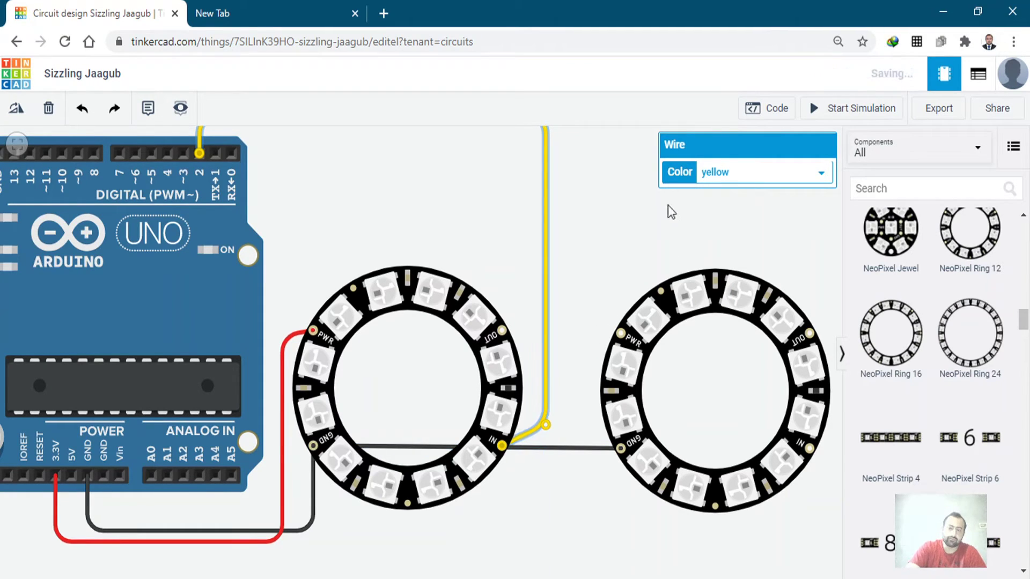
# Wire the second ring's PWR to the first ring's PWR in red, with a bend
pyautogui.click(620, 334)
pyautogui.click(314, 330)
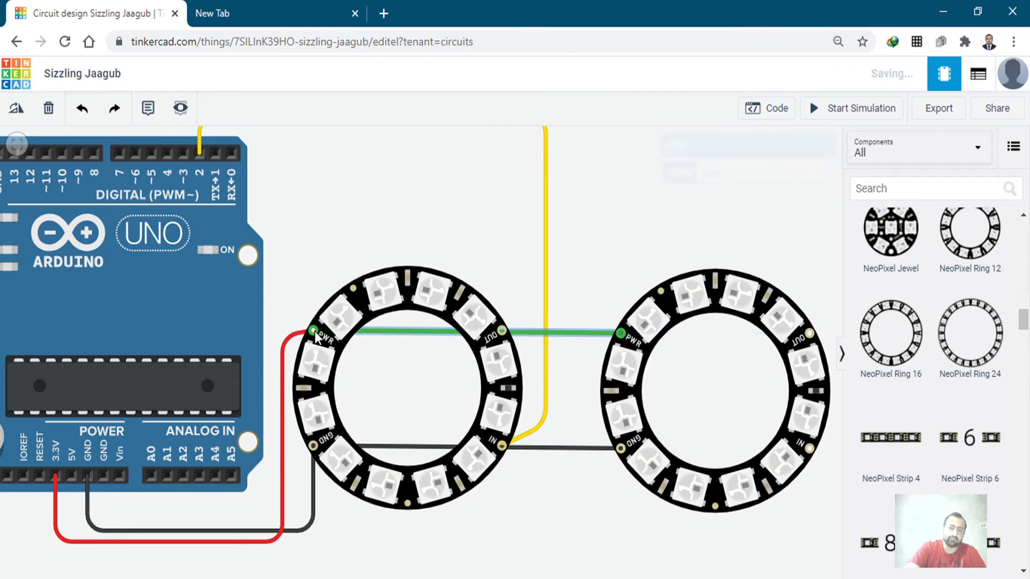
pyautogui.click(777, 174)
pyautogui.click(742, 196)
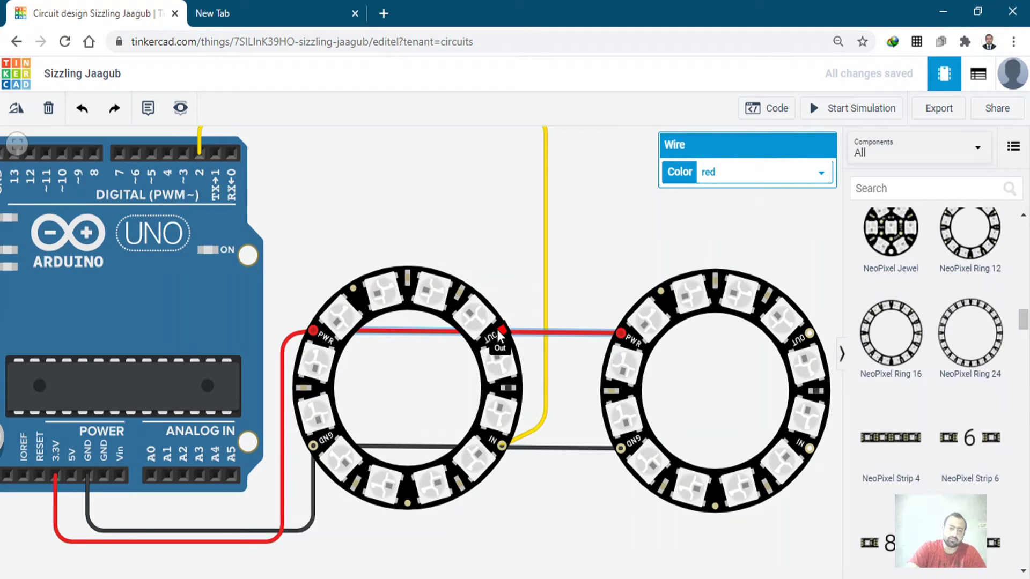
pyautogui.click(478, 319)
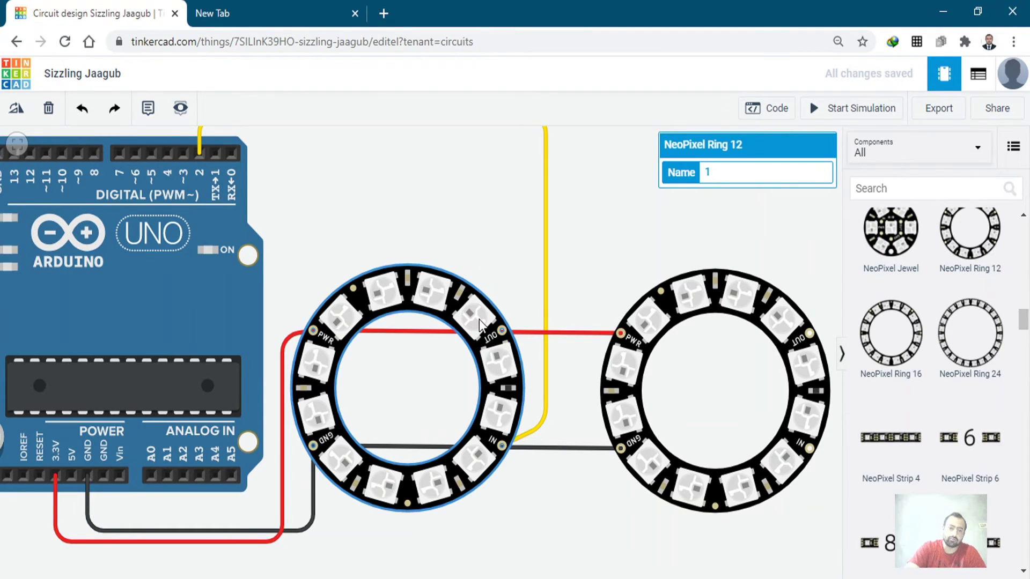
pyautogui.click(538, 334)
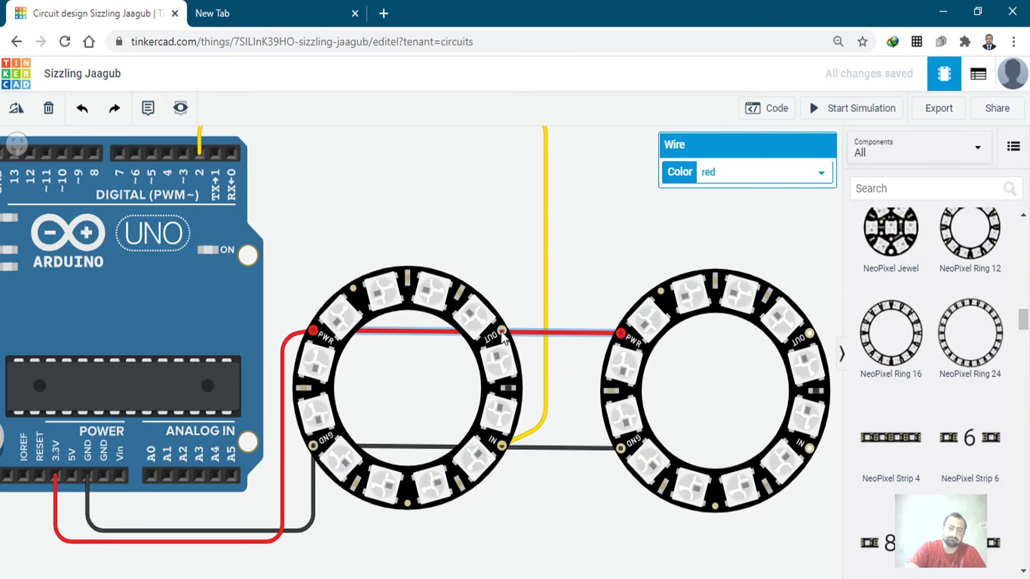
pyautogui.click(543, 369)
pyautogui.click(536, 334)
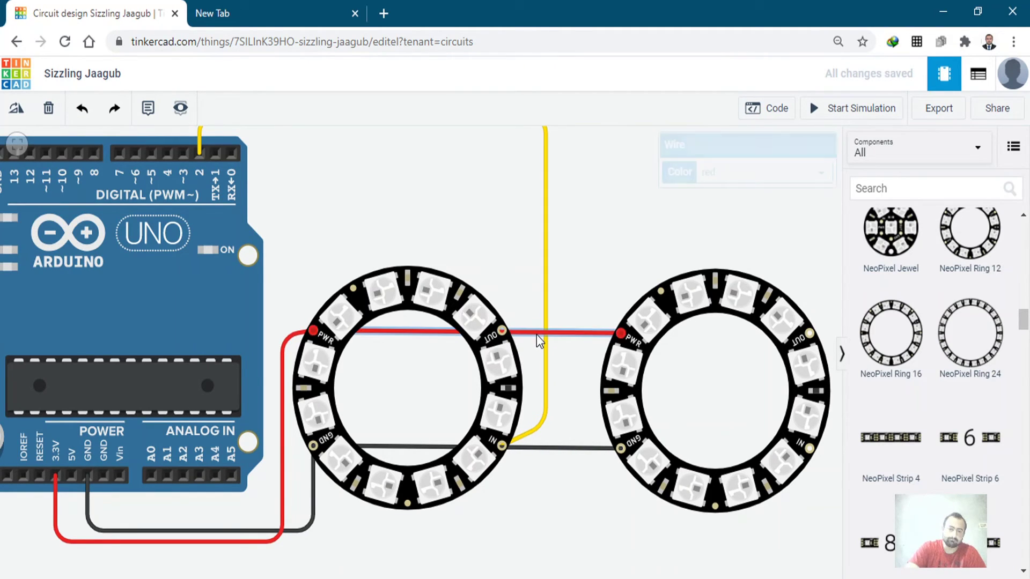
pyautogui.moveTo(537, 334); pyautogui.dragTo(498, 377)
pyautogui.click(575, 393)
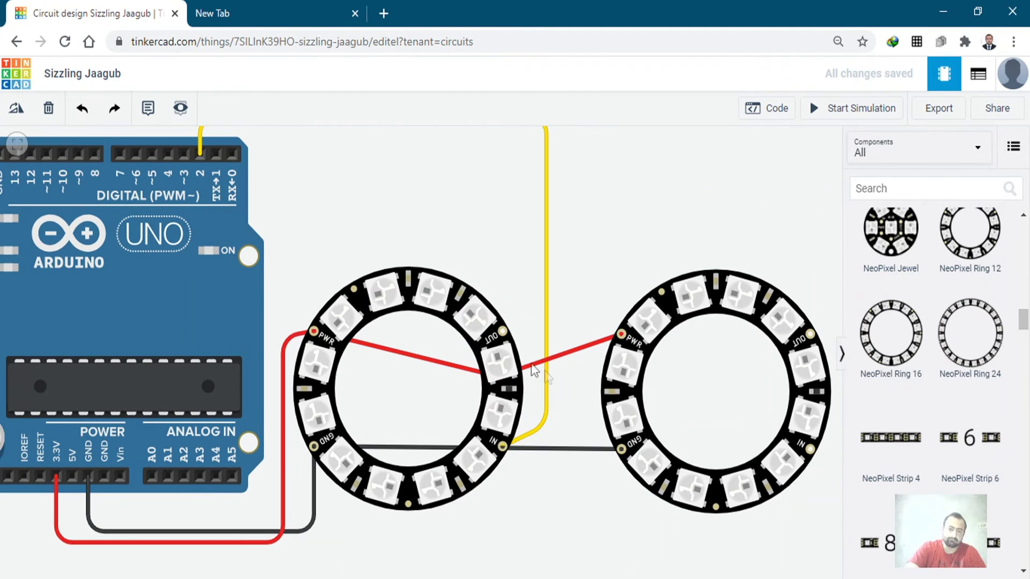
# Connect the first ring's OUT to the second ring's IN with a yellow data wire
pyautogui.click(501, 329)
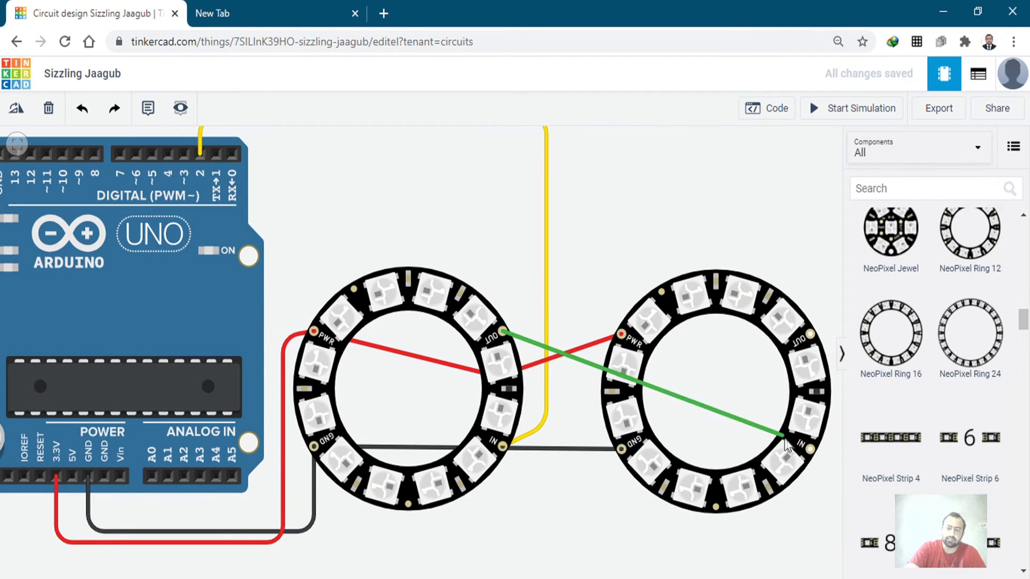
pyautogui.click(808, 448)
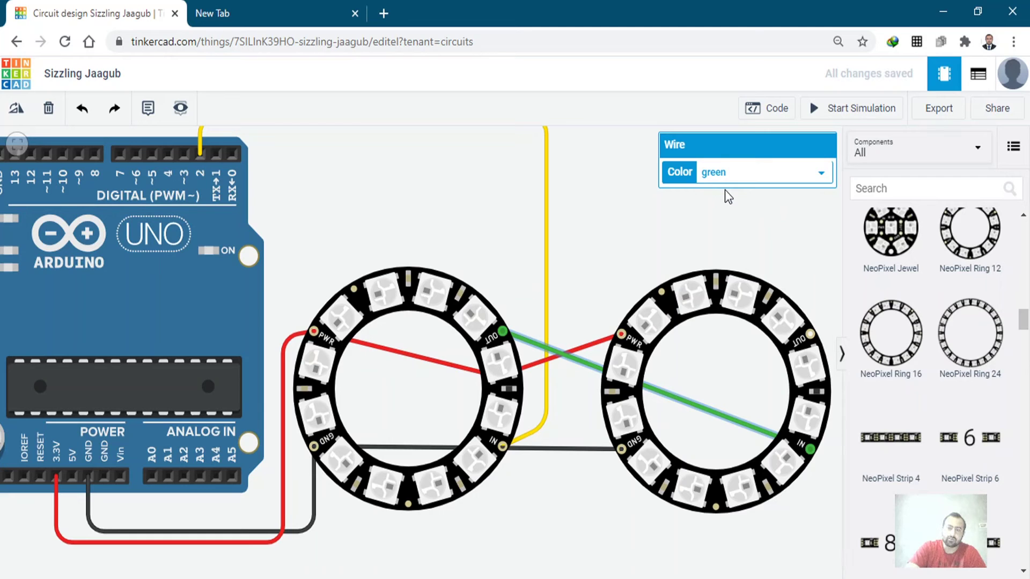
pyautogui.click(729, 233)
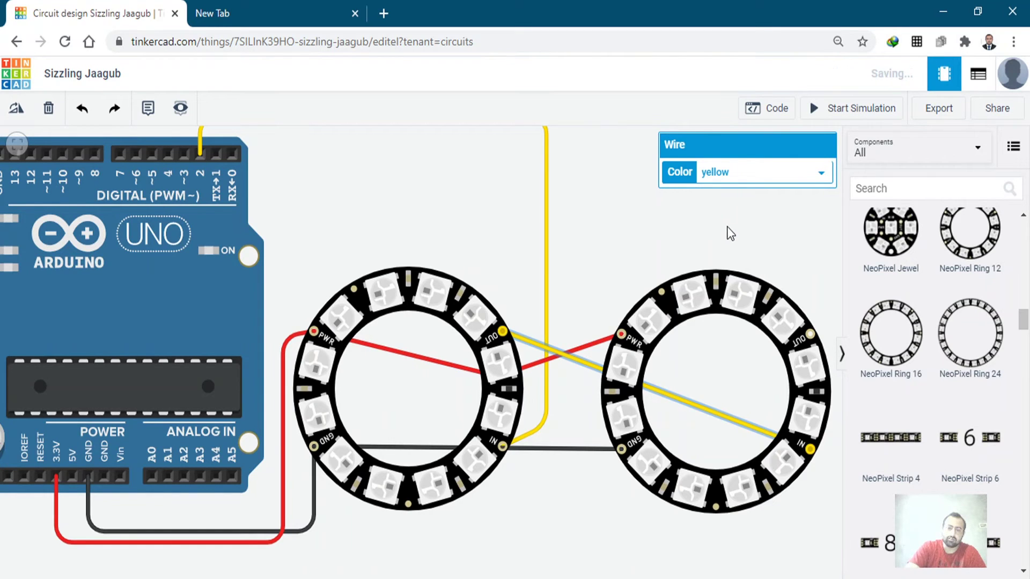
pyautogui.click(590, 507)
pyautogui.scroll(-3, 580, 521)
pyautogui.scroll(4, 569, 532)
# Change the NUMPIXELS value on line 5 of the sketch from 12 to 24
pyautogui.scroll(-2, 568, 535)
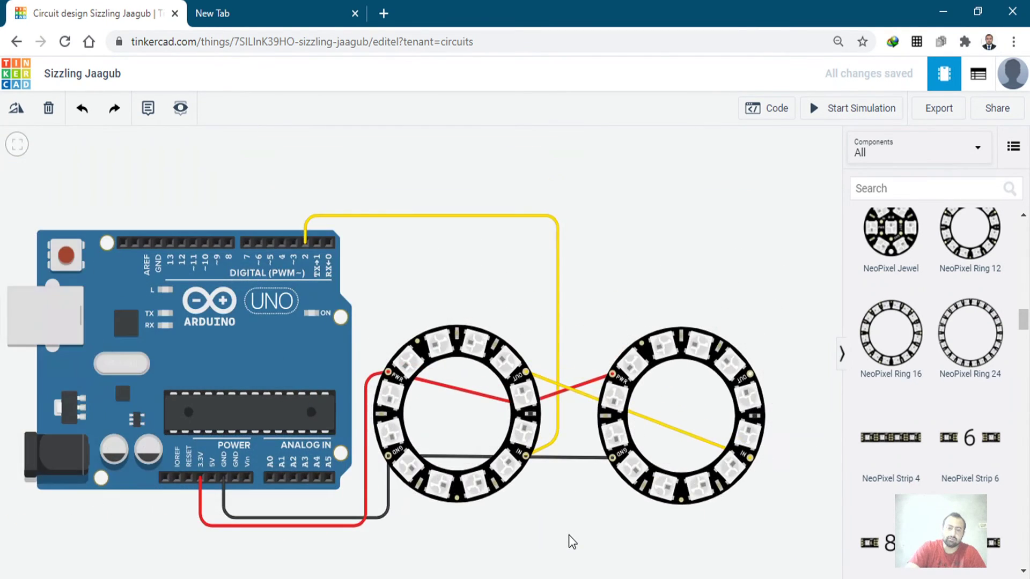
pyautogui.scroll(1, 543, 540)
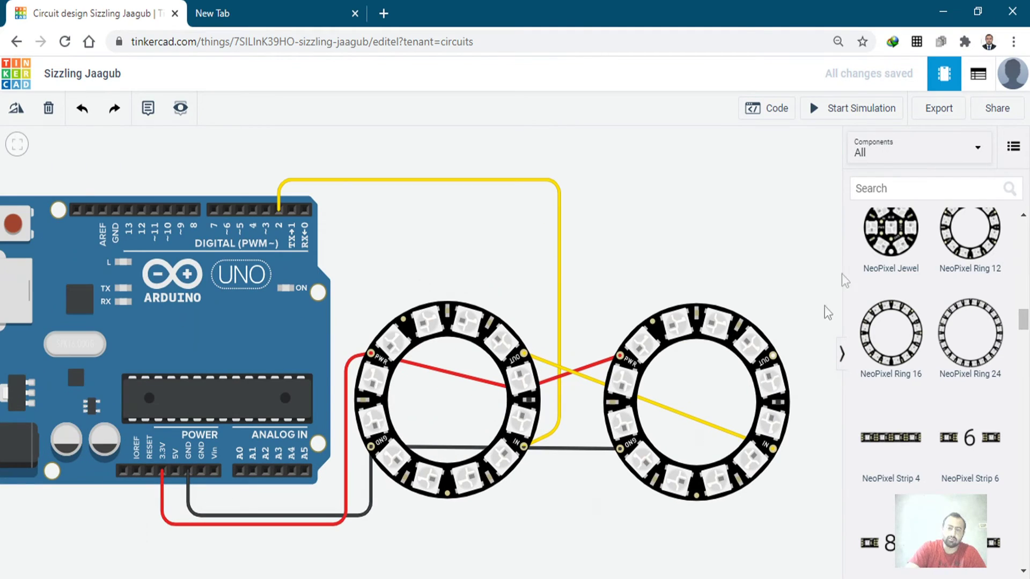
pyautogui.click(767, 108)
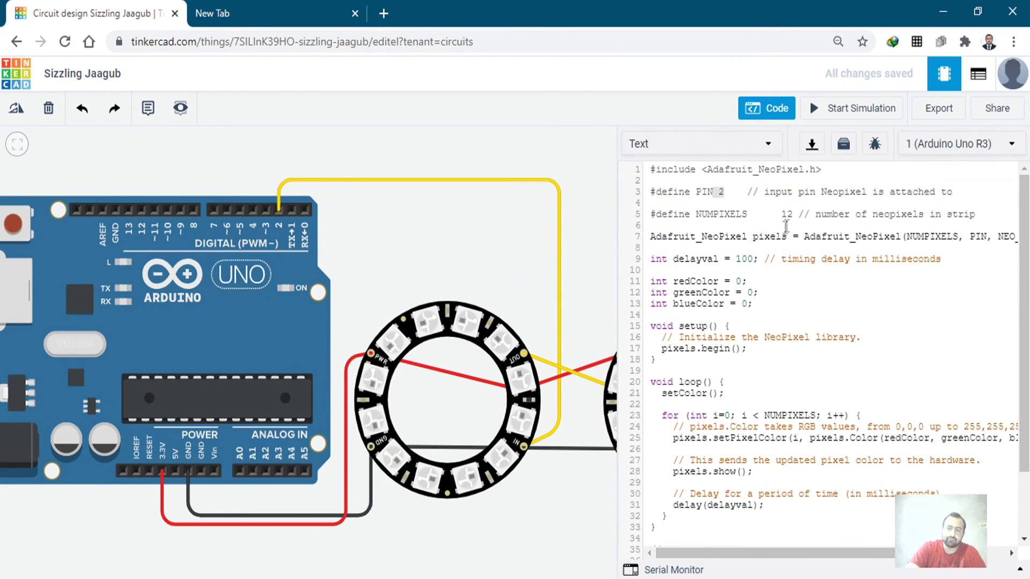
pyautogui.press('BackSpace')
pyautogui.press('Delete')
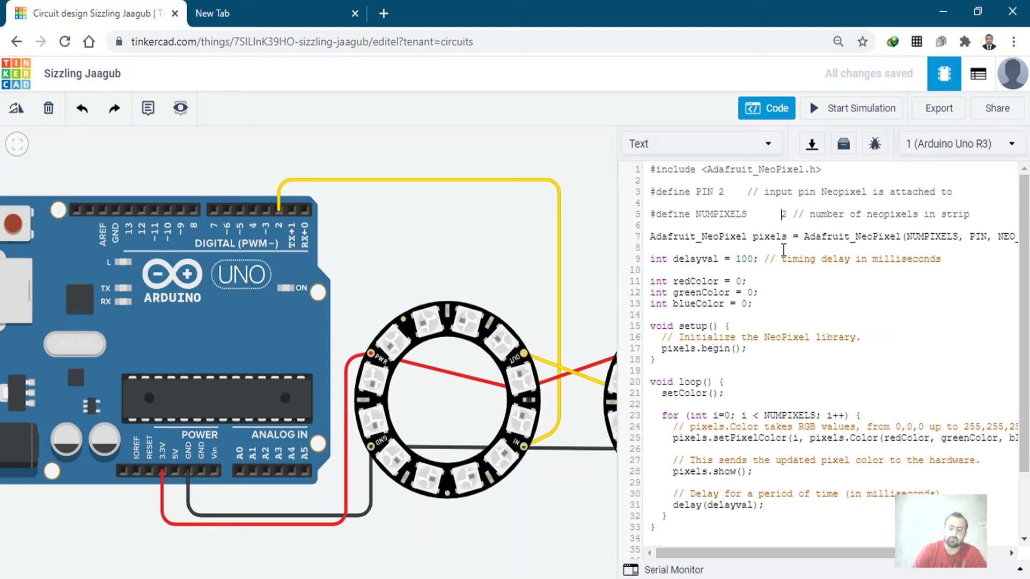
pyautogui.write('24')
pyautogui.scroll(-3, 815, 321)
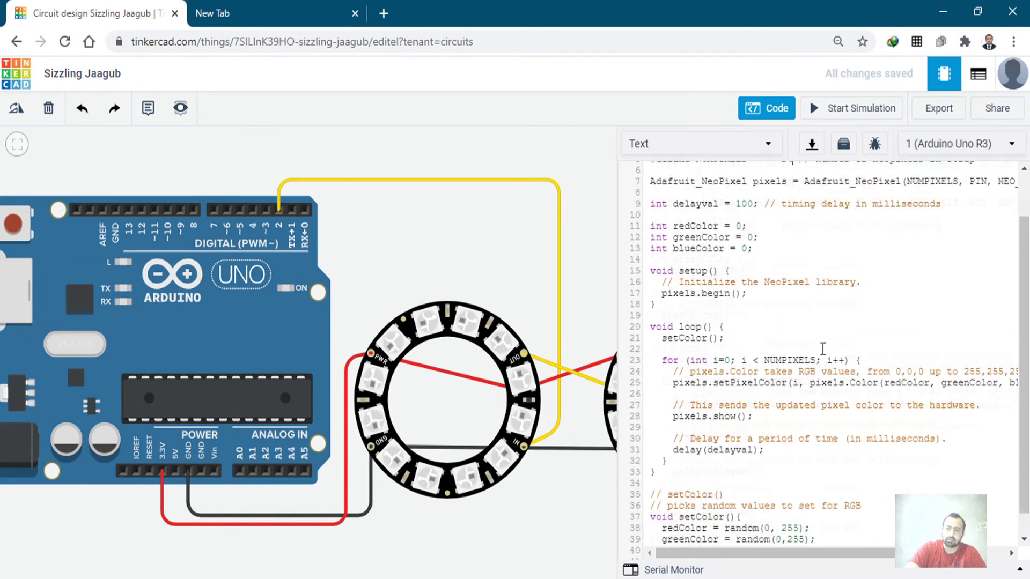
pyautogui.scroll(3, 812, 369)
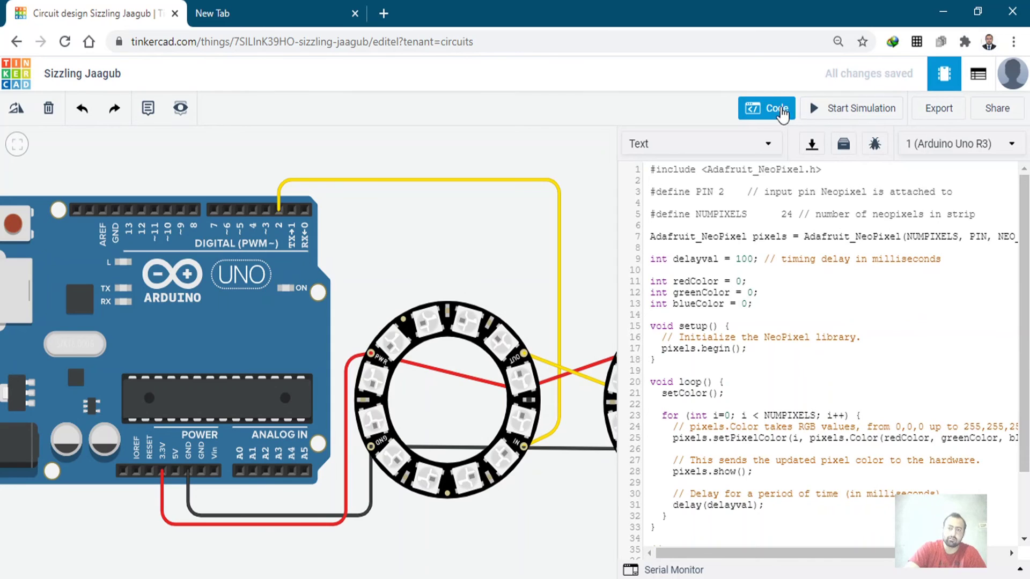
pyautogui.click(766, 108)
# Start the simulation for both chained rings running the 24-pixel sketch
pyautogui.click(858, 107)
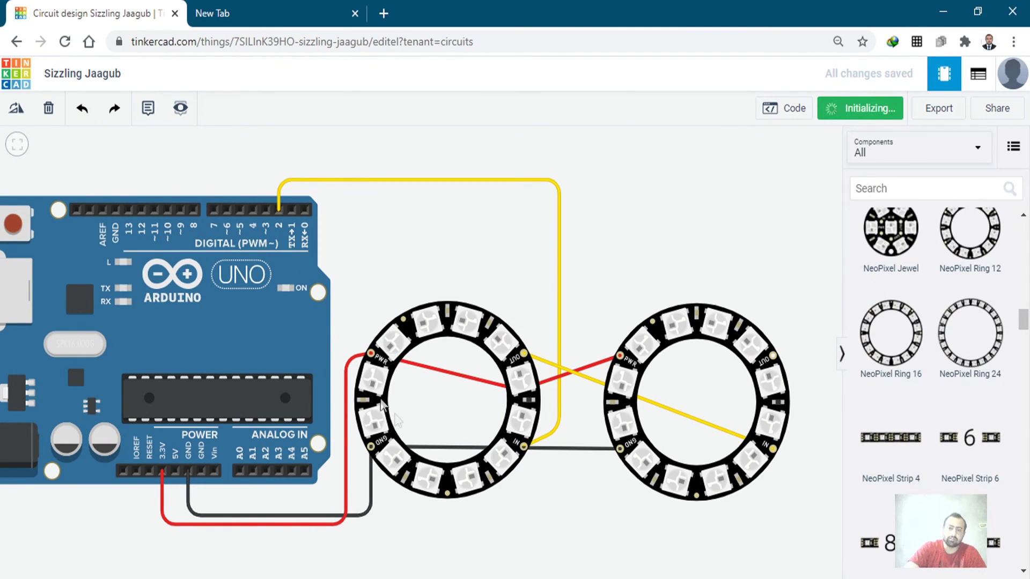